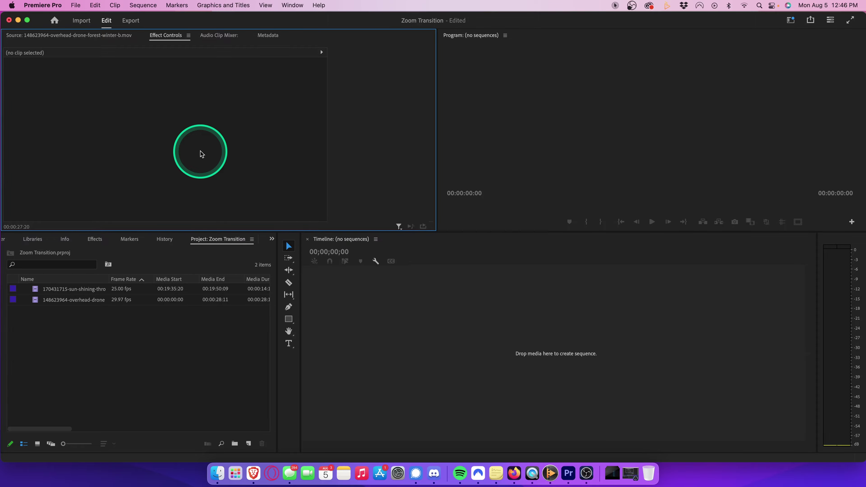
# Create a sequence from the overhead drone clip, append the sun-shining clip on V1, and preview the cut
pyautogui.click(61, 300)
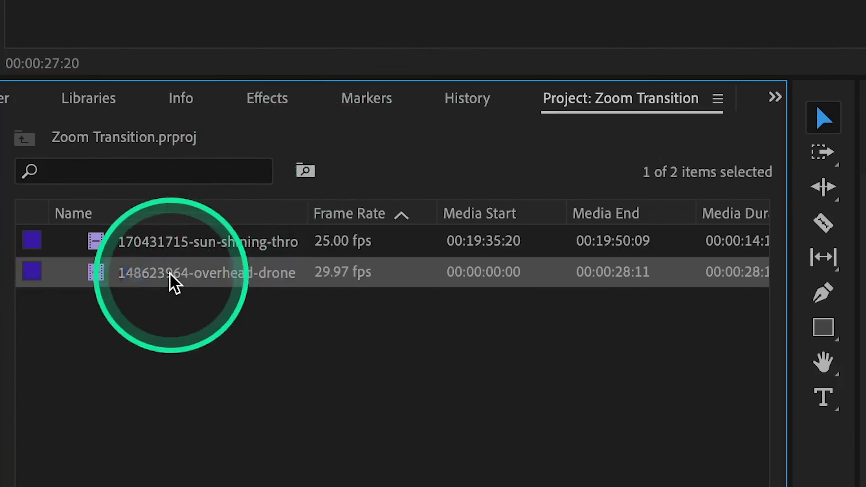
pyautogui.moveTo(61, 301); pyautogui.dragTo(345, 325)
pyautogui.moveTo(142, 339); pyautogui.dragTo(456, 352)
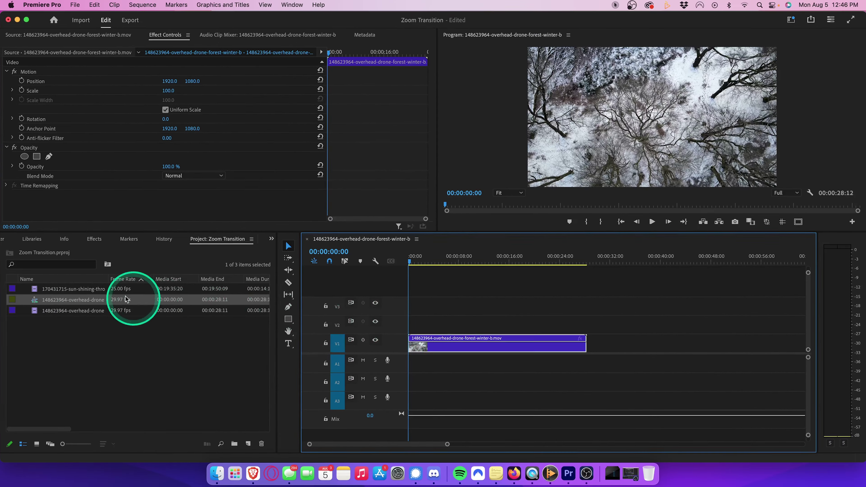
pyautogui.moveTo(68, 288); pyautogui.dragTo(589, 344)
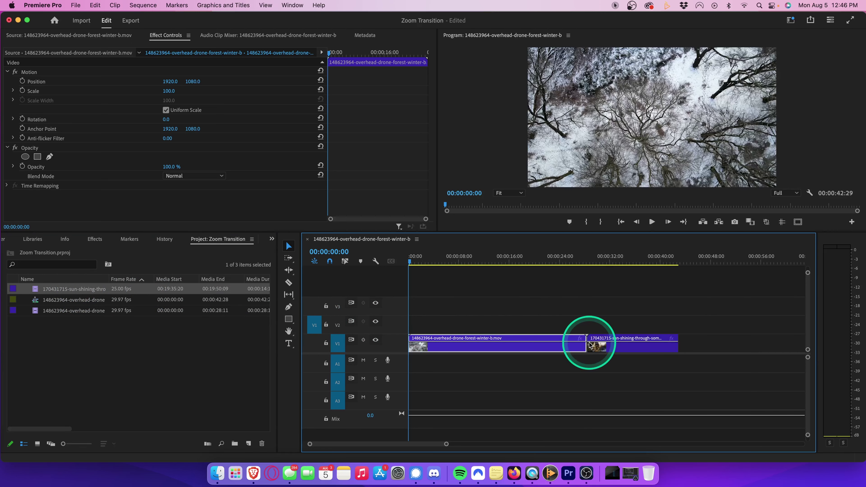
pyautogui.click(575, 261)
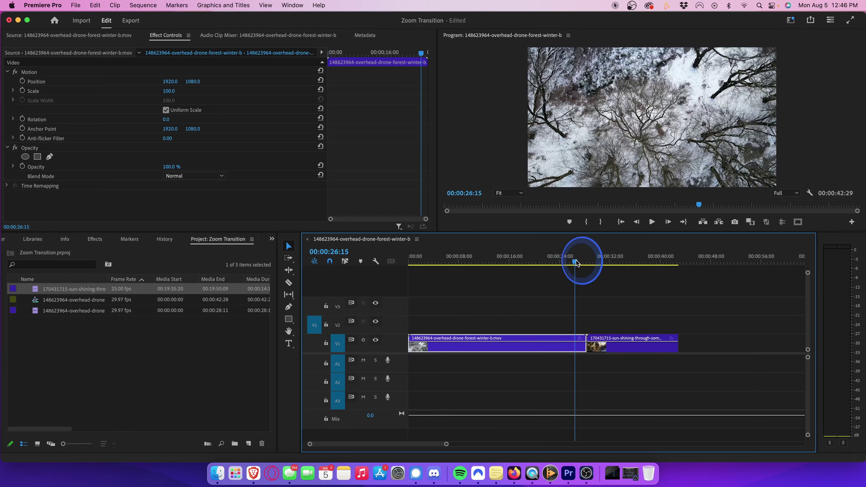
pyautogui.press('space')
pyautogui.press('space')
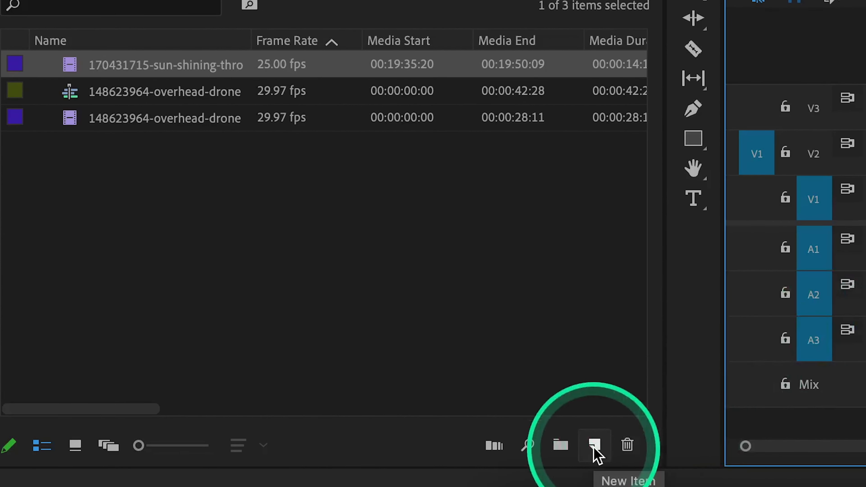
# Create a new adjustment layer and place it on V2 over the edit point
pyautogui.click(594, 447)
pyautogui.click(620, 317)
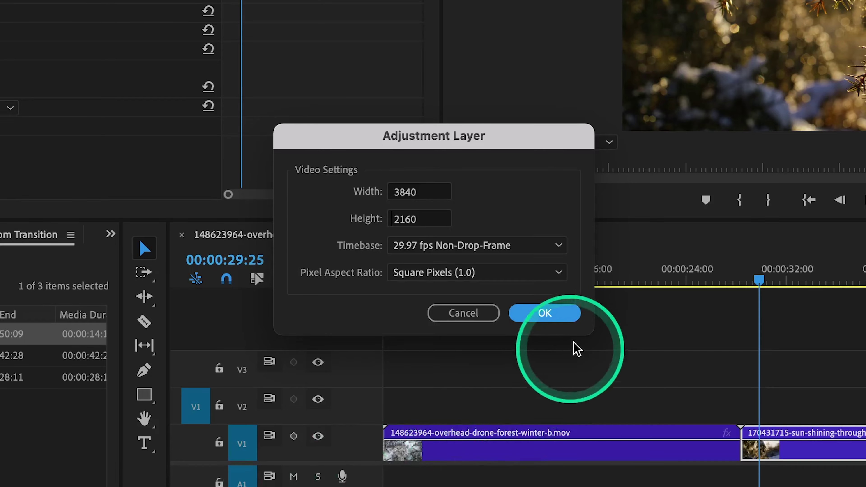
pyautogui.click(570, 321)
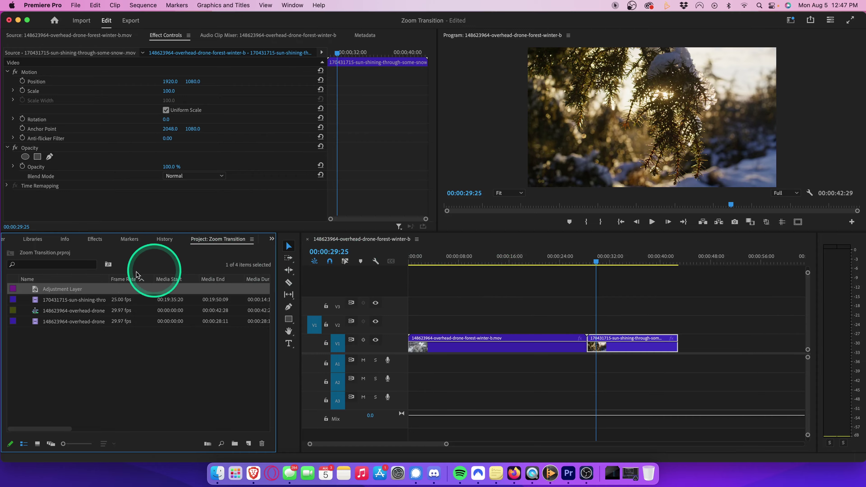
pyautogui.moveTo(36, 292); pyautogui.dragTo(571, 327)
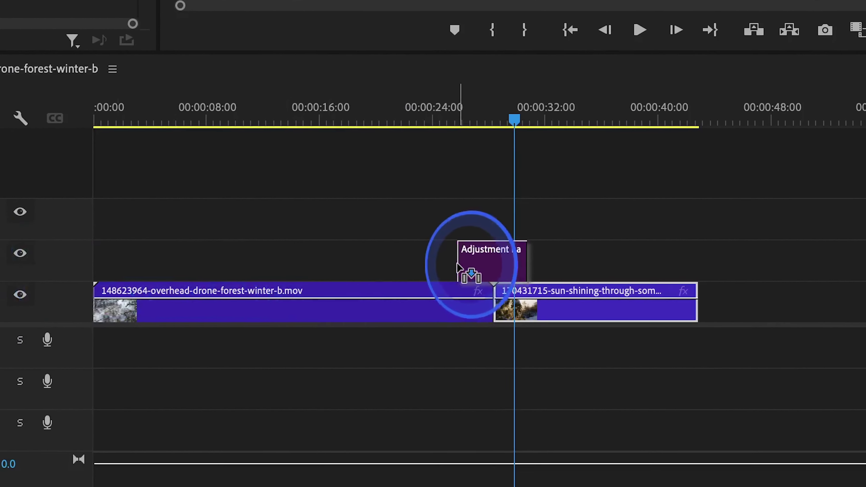
pyautogui.moveTo(457, 266)
pyautogui.mouseDown()
pyautogui.moveTo(443, 266)
pyautogui.moveTo(456, 266)
pyautogui.mouseUp()
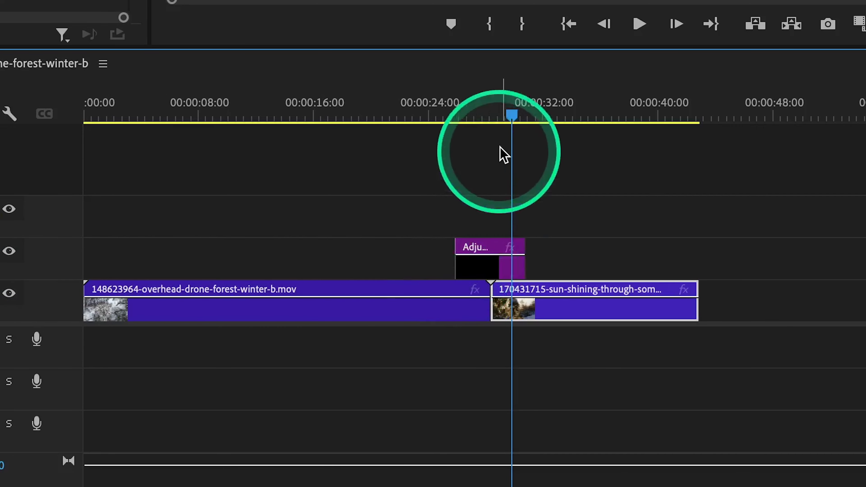
# Zoom the timeline in around the cut and park the playhead at 28:12
pyautogui.moveTo(512, 116); pyautogui.dragTo(490, 116)
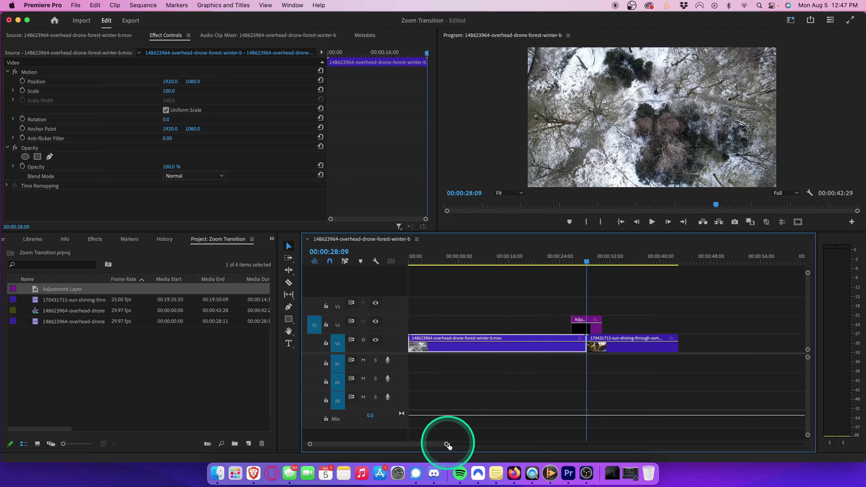
pyautogui.moveTo(448, 443); pyautogui.dragTo(400, 445)
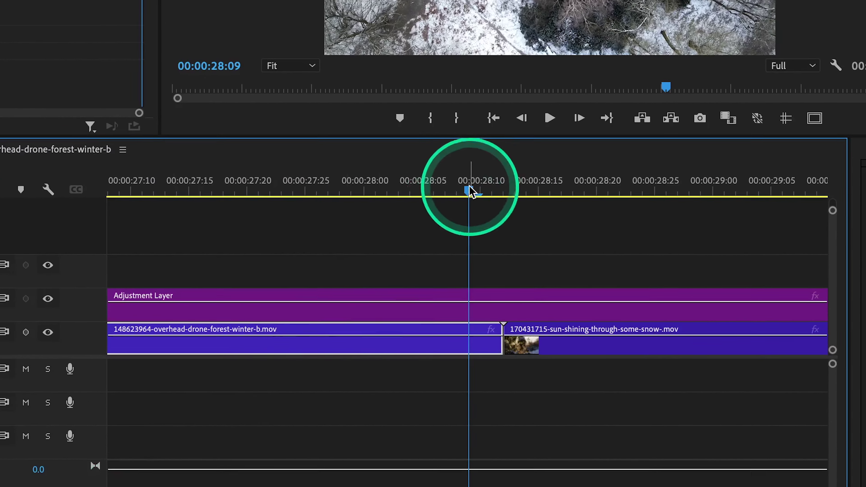
pyautogui.moveTo(608, 261); pyautogui.dragTo(621, 262)
pyautogui.moveTo(495, 198); pyautogui.dragTo(502, 195)
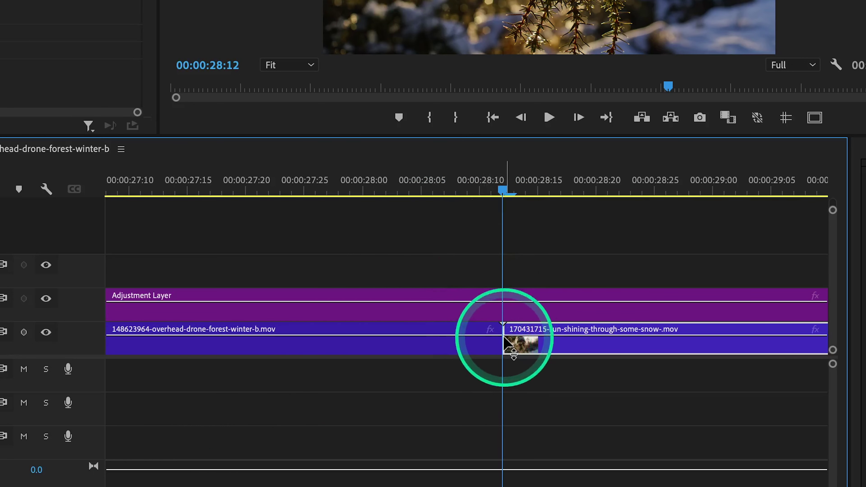
pyautogui.moveTo(504, 338)
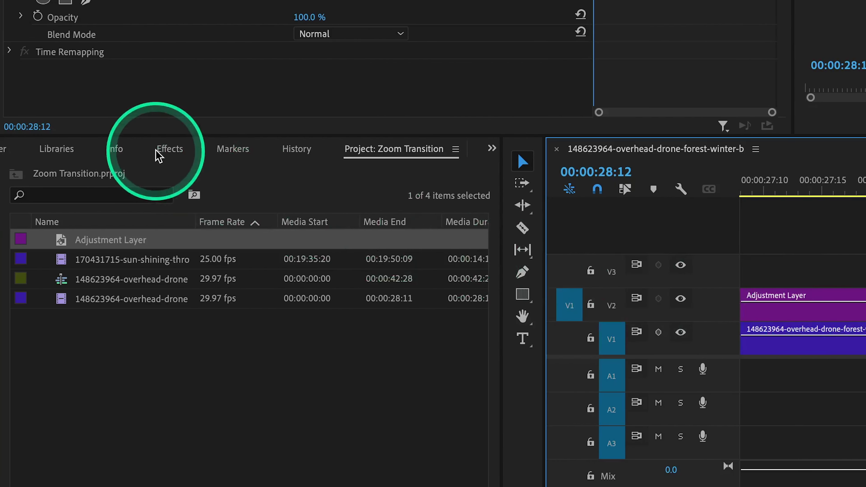
# Search 'transform' in Effects and drop Distort > Transform onto the adjustment layer, then select it
pyautogui.click(151, 159)
pyautogui.click(140, 170)
pyautogui.write('tr')
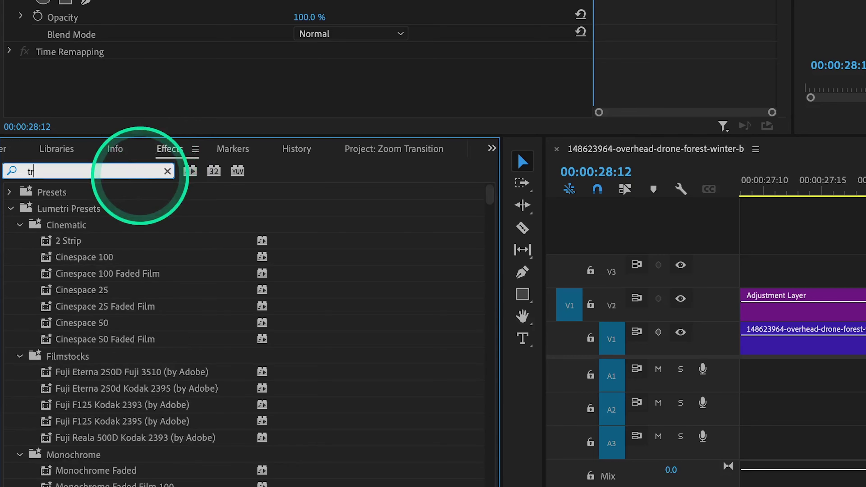
pyautogui.write('ansform')
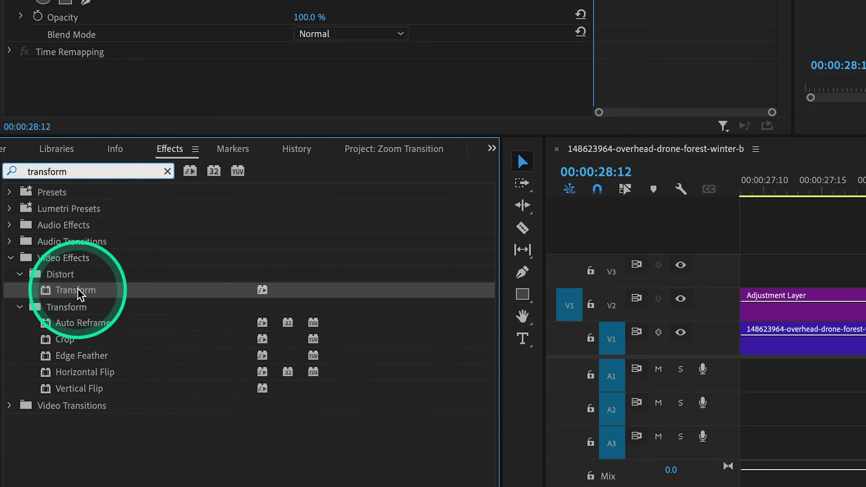
pyautogui.moveTo(81, 290); pyautogui.dragTo(325, 305)
pyautogui.moveTo(193, 305); pyautogui.dragTo(410, 308)
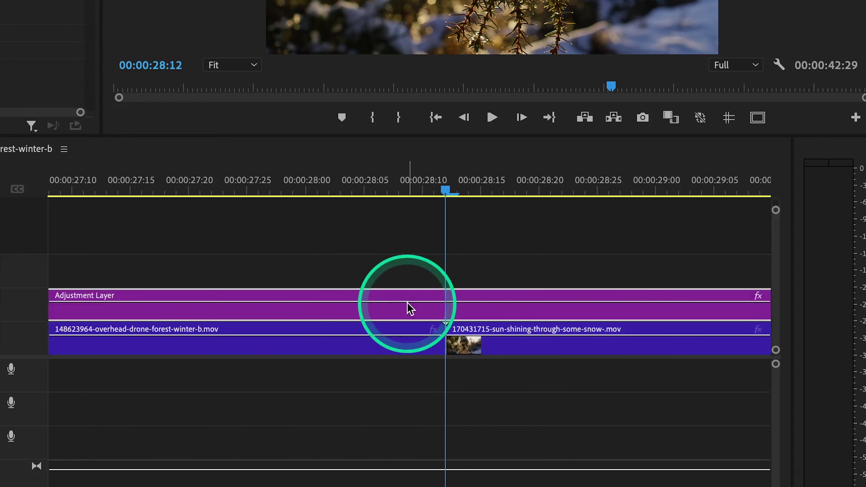
pyautogui.click(411, 306)
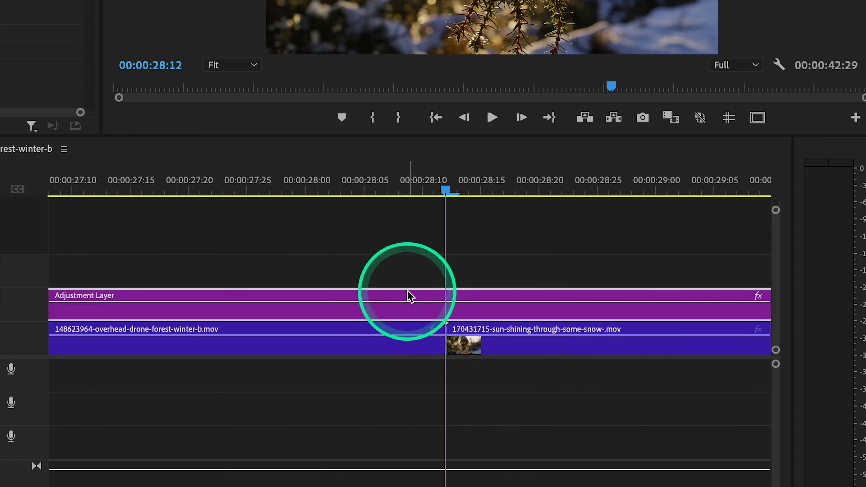
pyautogui.click(81, 36)
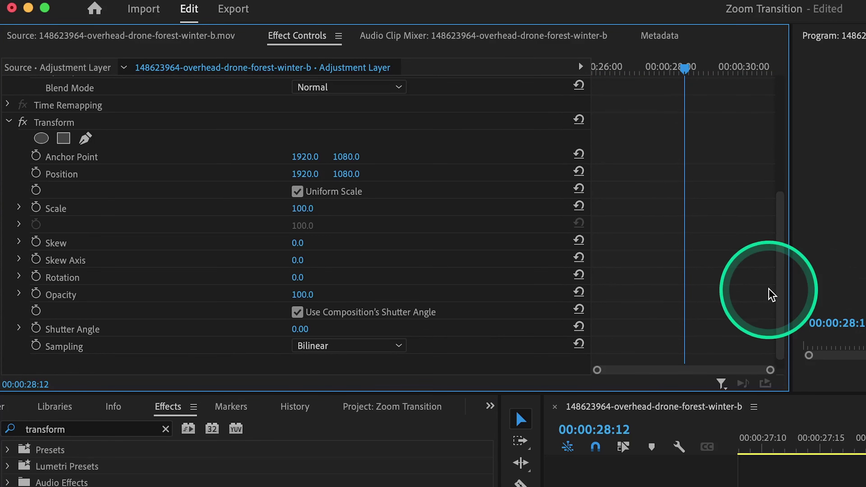
# Set Transform Scale to 200 and add a Scale keyframe at the cut
pyautogui.click(309, 208)
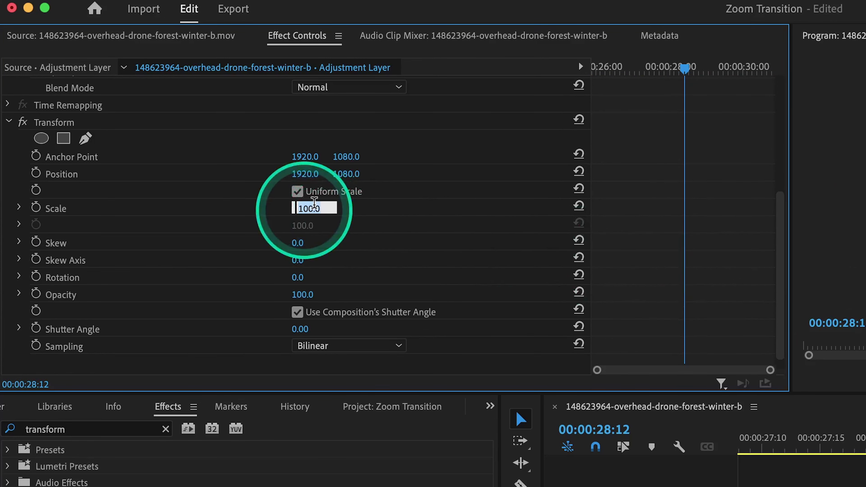
pyautogui.write('200')
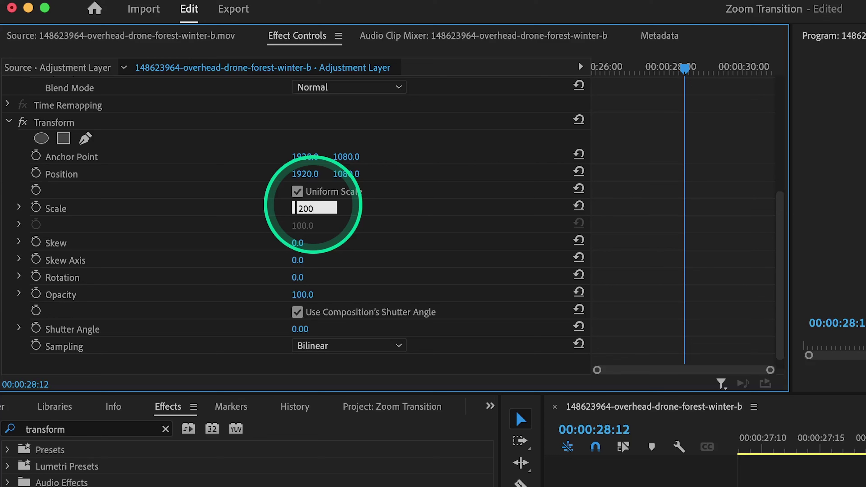
pyautogui.press('Return')
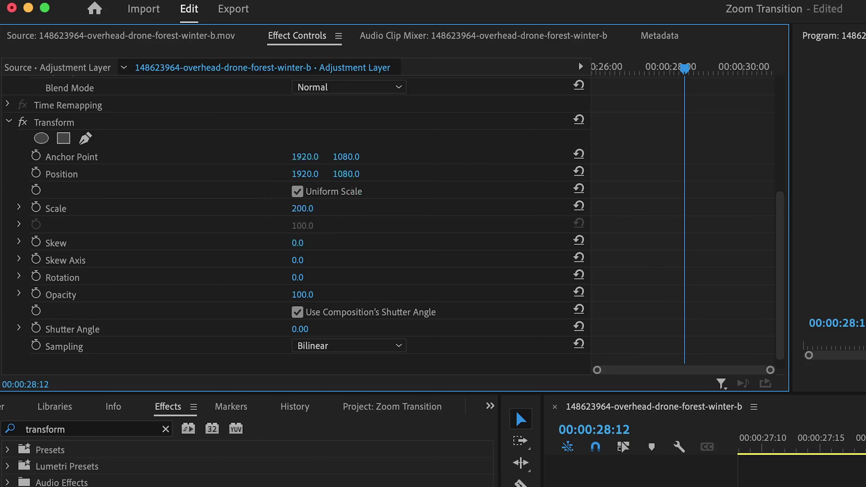
pyautogui.click(36, 208)
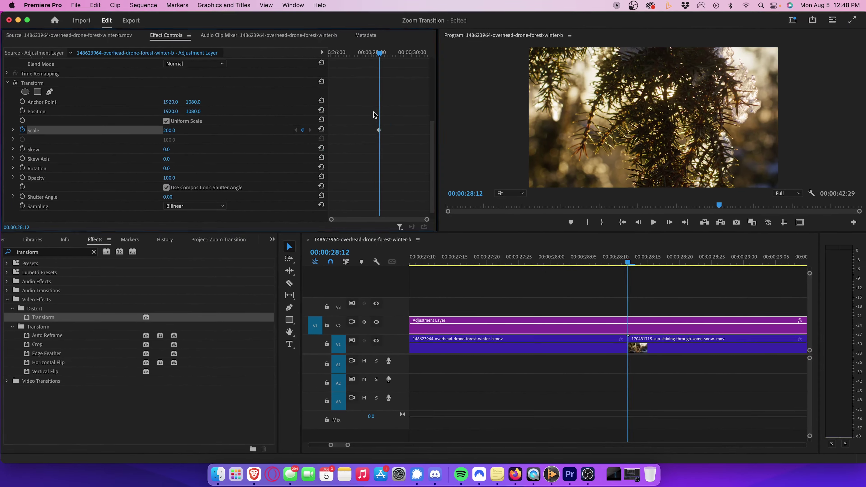
# Add Scale 100 keyframes one frame before the cut and at 28:17
pyautogui.press('Left')
pyautogui.press('Left')
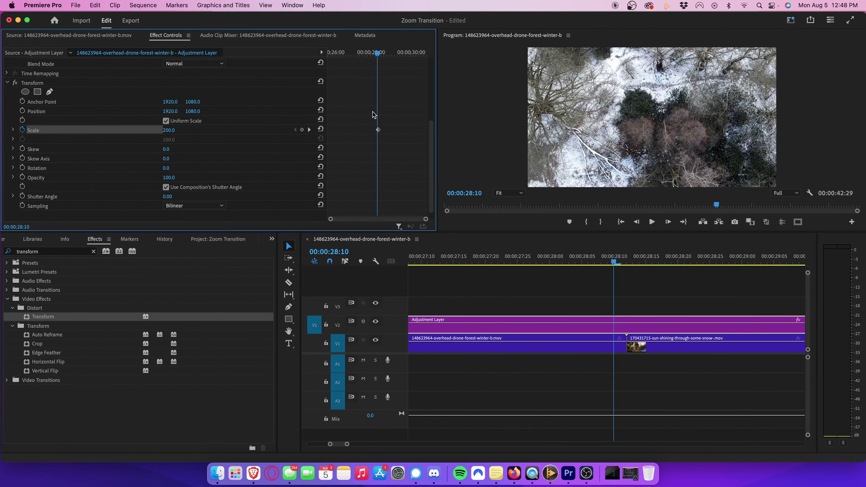
pyautogui.click(320, 129)
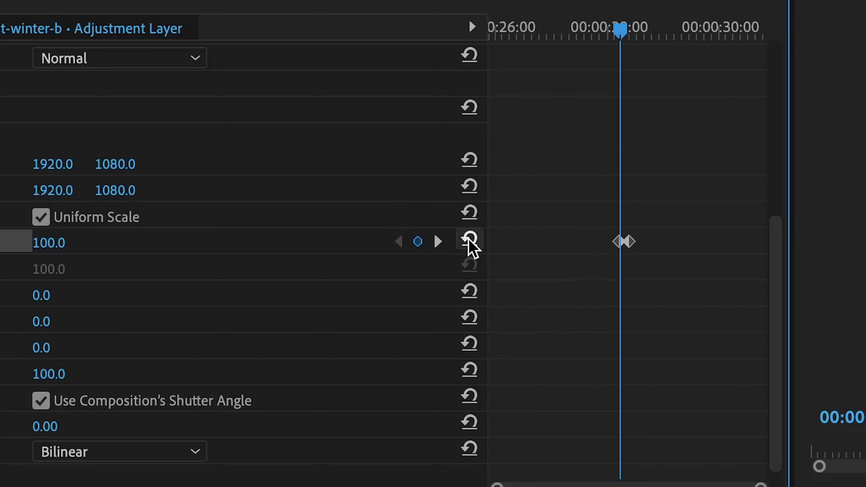
pyautogui.moveTo(791, 389); pyautogui.dragTo(729, 389)
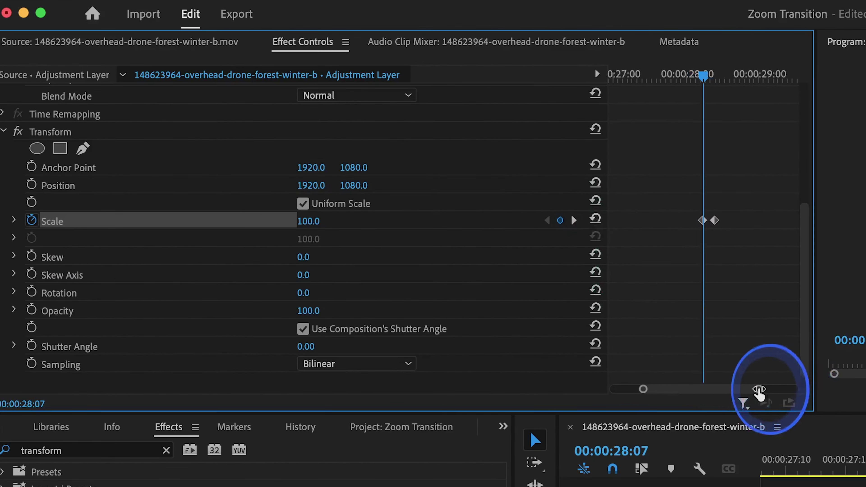
pyautogui.moveTo(703, 75); pyautogui.dragTo(737, 75)
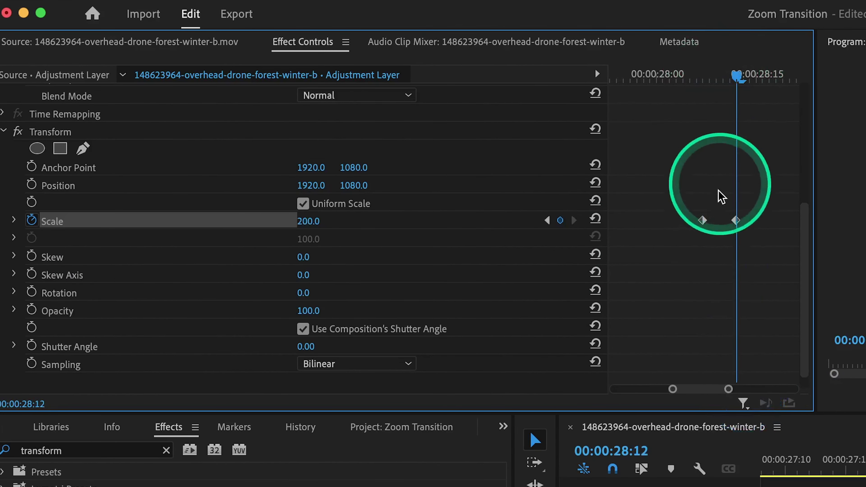
pyautogui.hotkey('shift', 'Right')
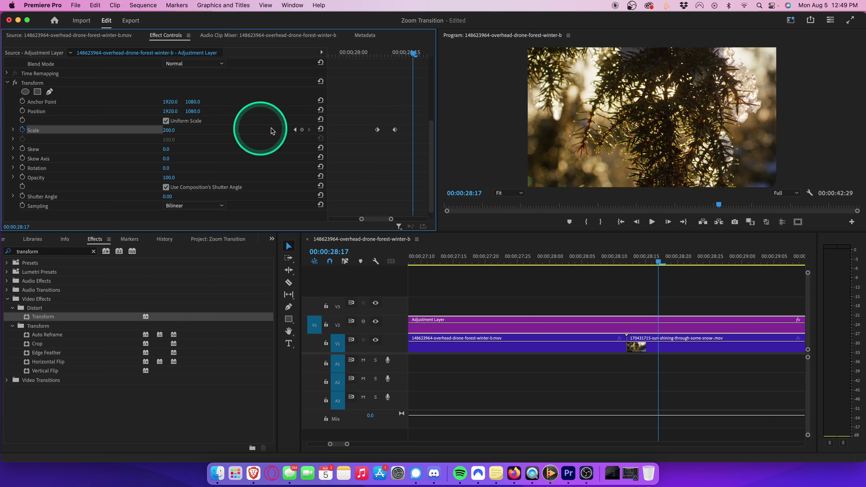
pyautogui.click(320, 129)
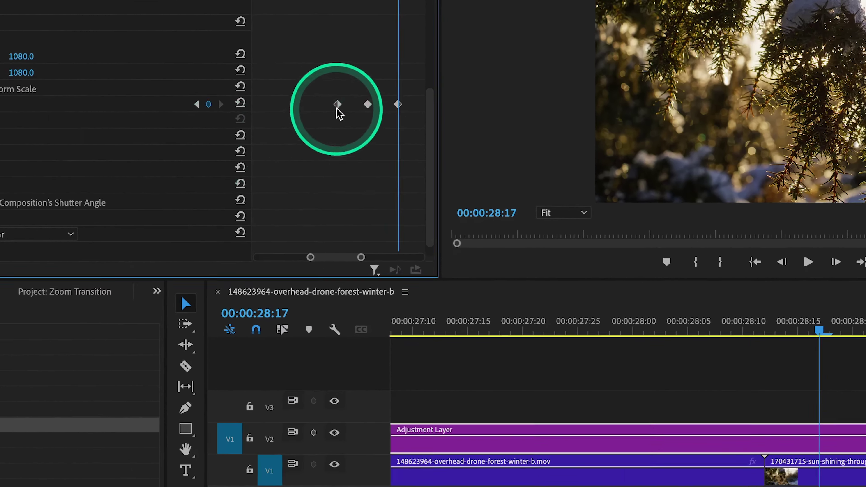
# Apply Ease Out to the first Scale keyframe, Ease In to the last, and disable composition shutter angle
pyautogui.rightClick(377, 129)
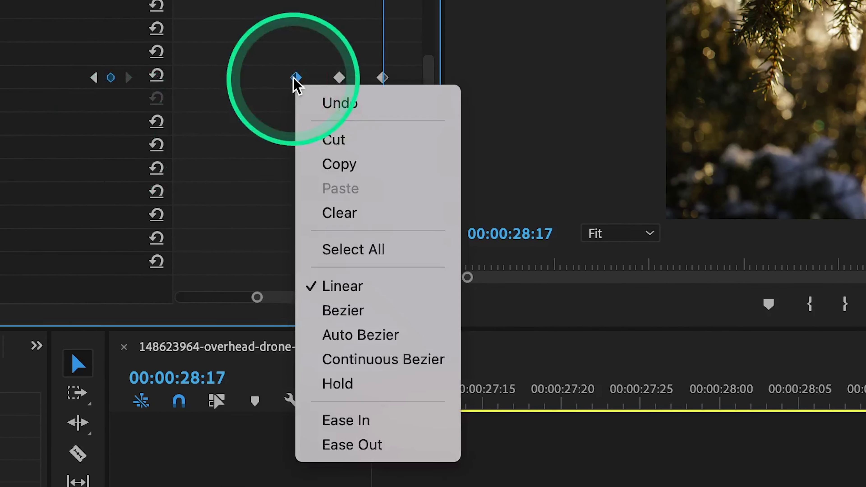
pyautogui.click(428, 444)
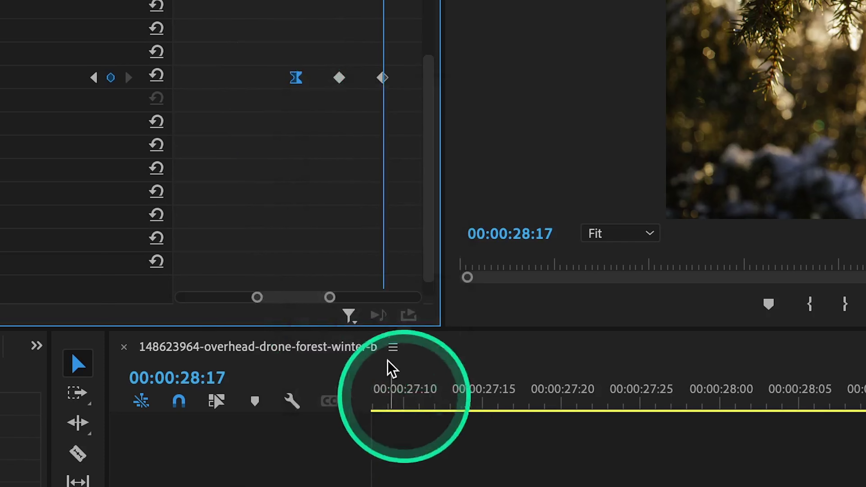
pyautogui.rightClick(382, 79)
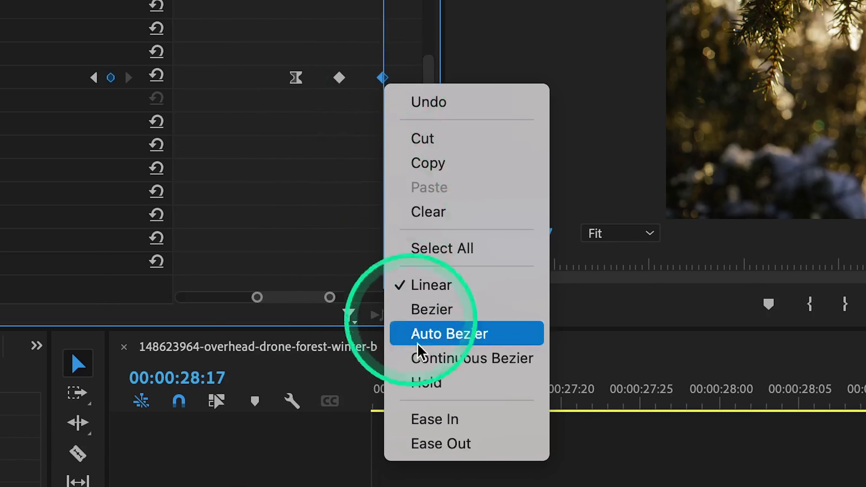
pyautogui.click(448, 420)
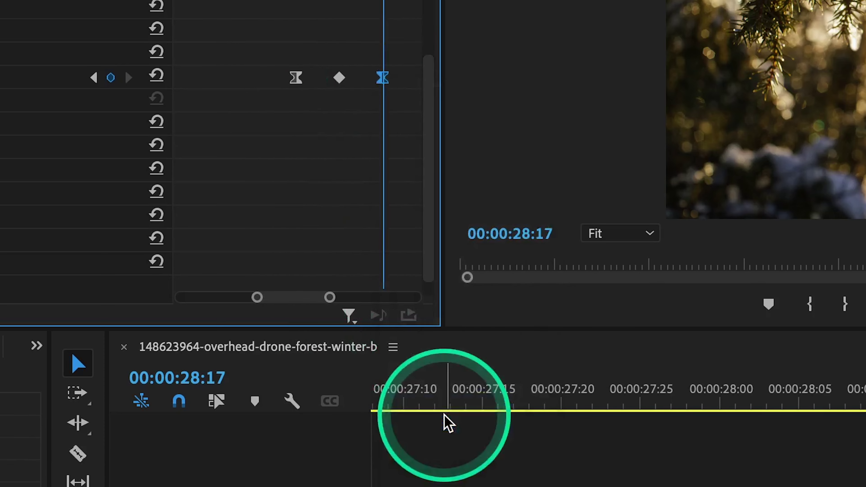
pyautogui.click(365, 254)
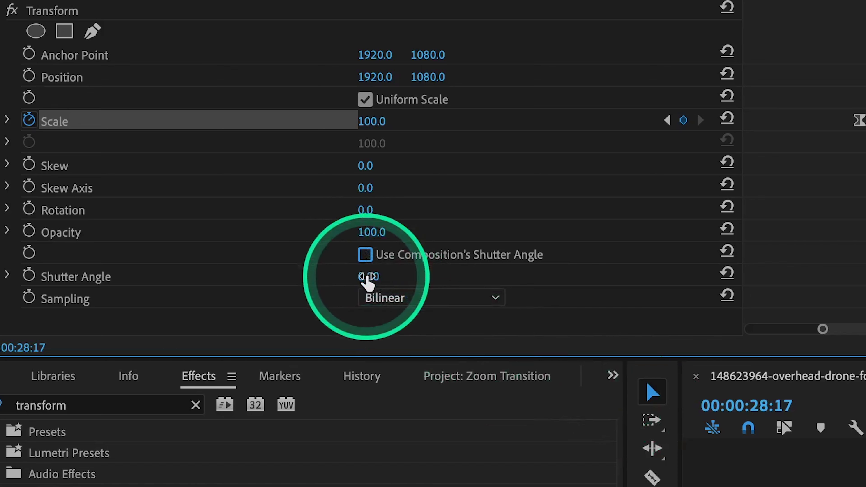
# Set the Transform Shutter Angle to 360 and play back the zoom transition
pyautogui.click(368, 275)
pyautogui.write('360')
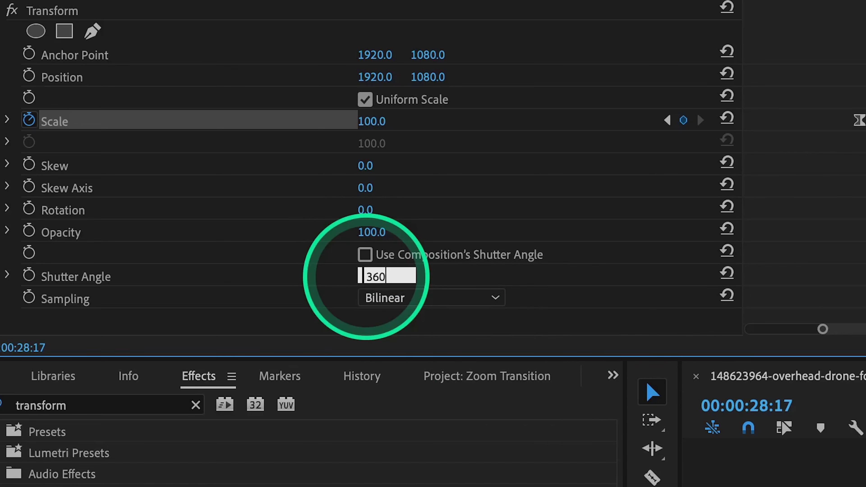
pyautogui.press('Return')
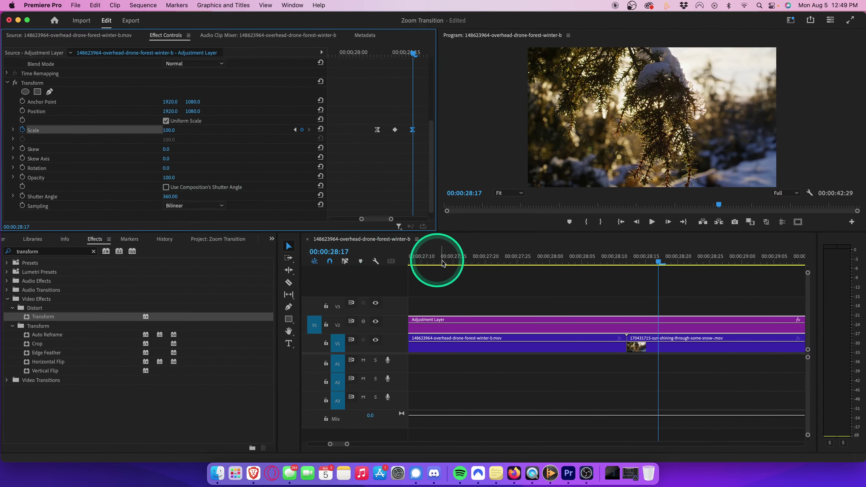
pyautogui.click(466, 262)
pyautogui.press('space')
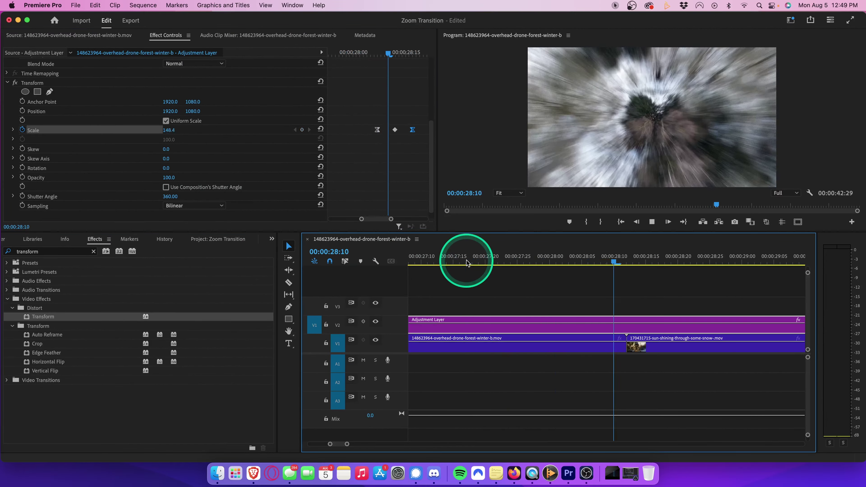
pyautogui.press('space')
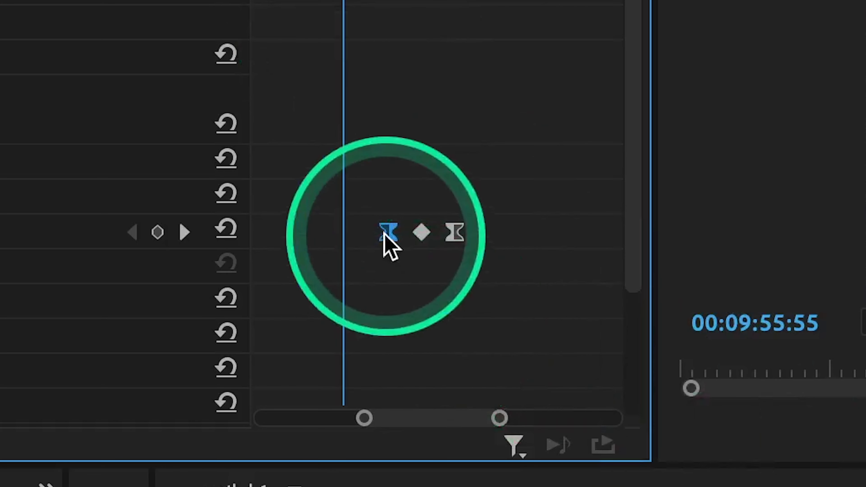
# Move the first and last Scale keyframes closer to the middle keyframe and recheck the timing
pyautogui.click(359, 129)
pyautogui.moveTo(366, 229); pyautogui.dragTo(351, 229)
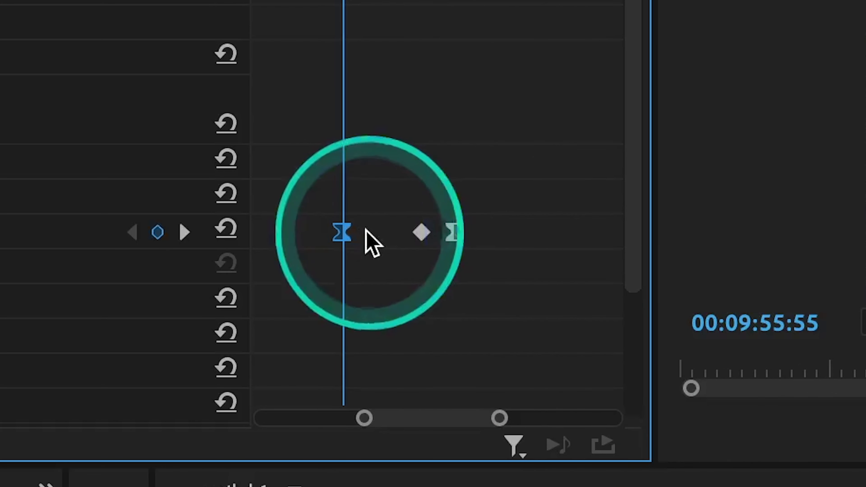
pyautogui.moveTo(455, 233)
pyautogui.mouseDown()
pyautogui.moveTo(508, 235)
pyautogui.moveTo(442, 236)
pyautogui.mouseUp()
pyautogui.press('space')
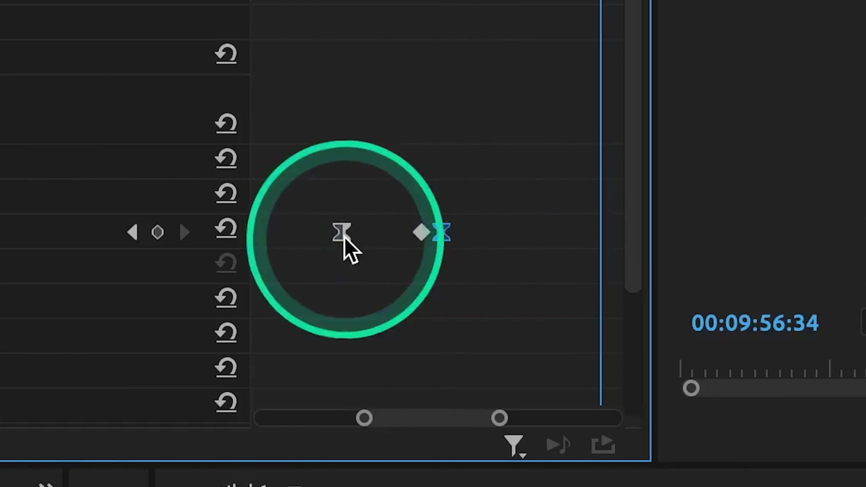
pyautogui.moveTo(344, 236); pyautogui.dragTo(403, 236)
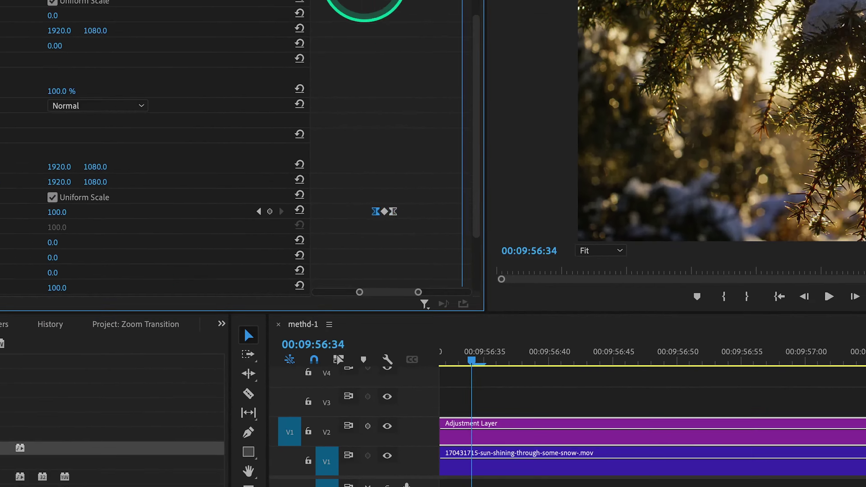
pyautogui.click(365, 57)
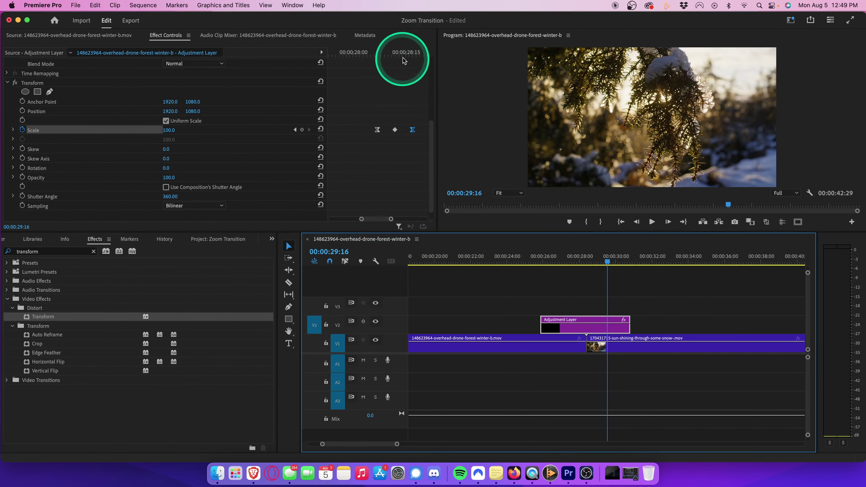
# Trim both ends of the V2 adjustment layer so it runs 28:07 to 28:16 around the cut
pyautogui.moveTo(402, 55); pyautogui.dragTo(414, 56)
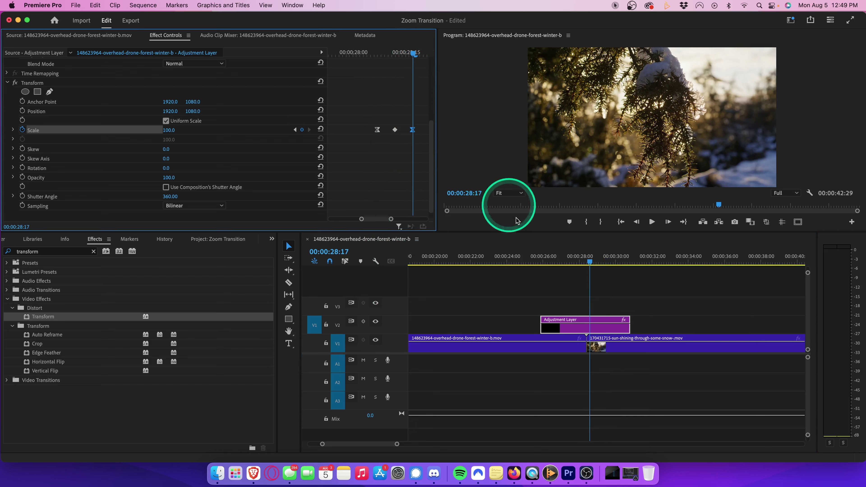
pyautogui.moveTo(629, 321); pyautogui.dragTo(595, 322)
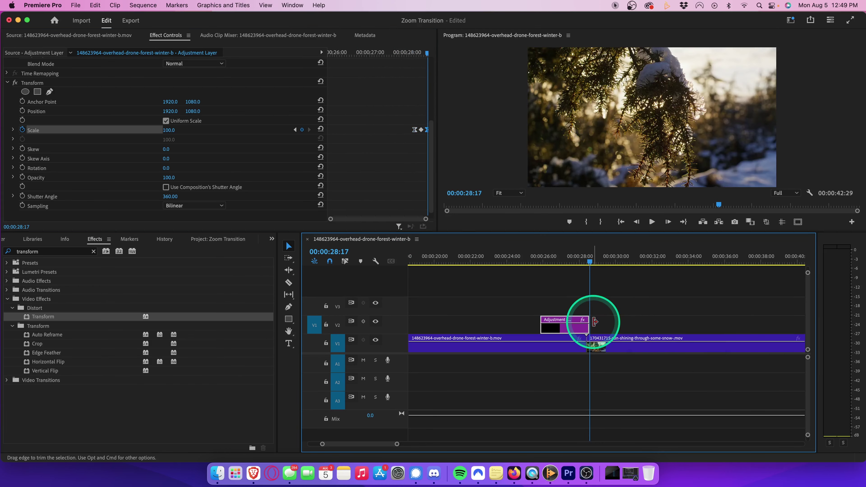
pyautogui.moveTo(418, 53); pyautogui.dragTo(416, 56)
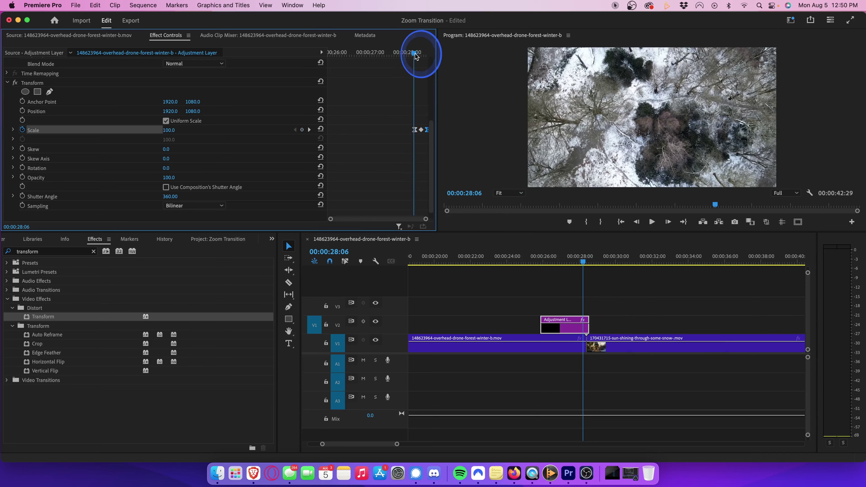
pyautogui.click(417, 145)
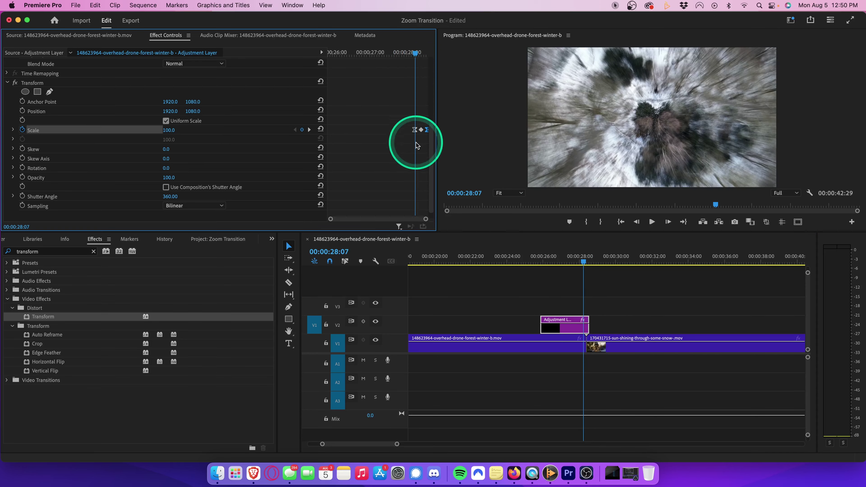
pyautogui.moveTo(542, 324); pyautogui.dragTo(577, 324)
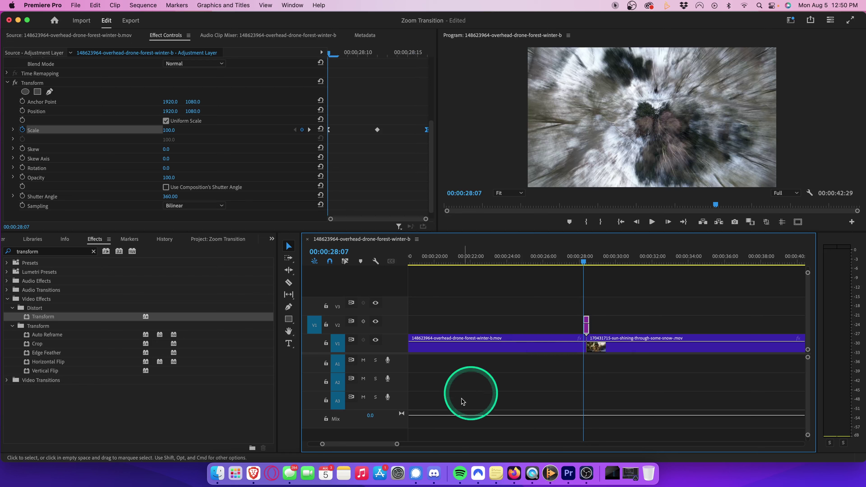
pyautogui.moveTo(397, 444); pyautogui.dragTo(371, 443)
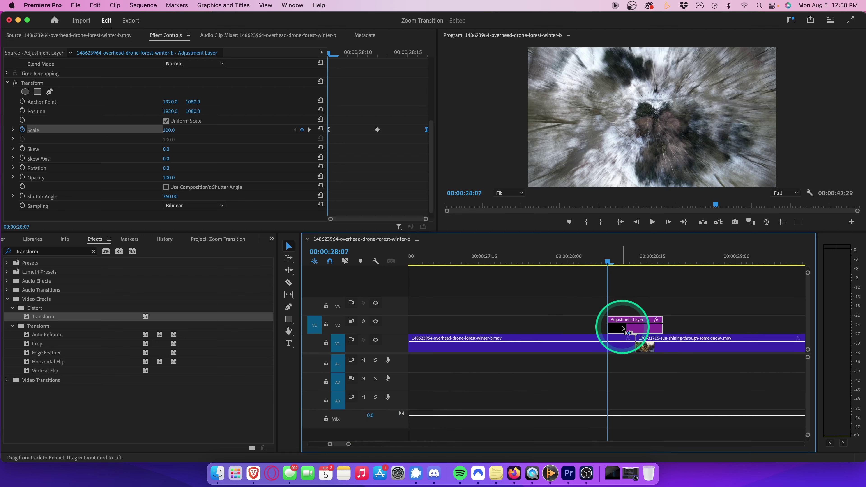
# Paste a copy of the adjustment layer on V2 at 28:24 and play back both zoom transitions
pyautogui.click(704, 262)
pyautogui.press('super+v')
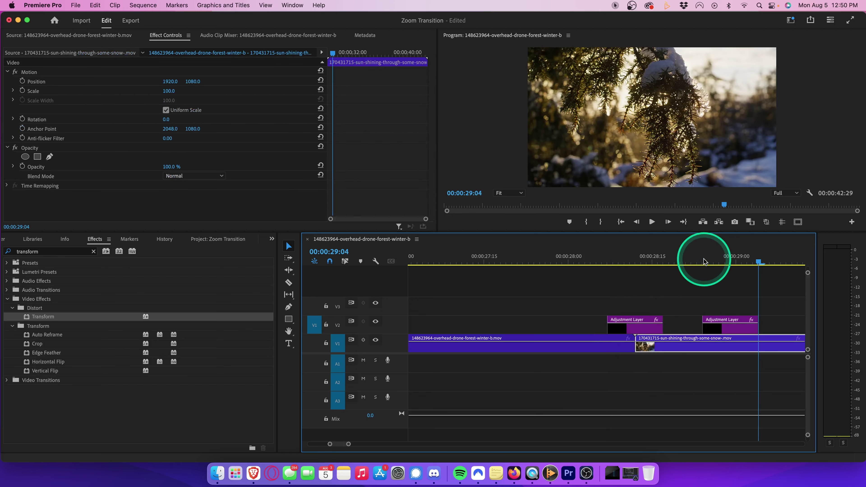
pyautogui.click(686, 261)
pyautogui.press('space')
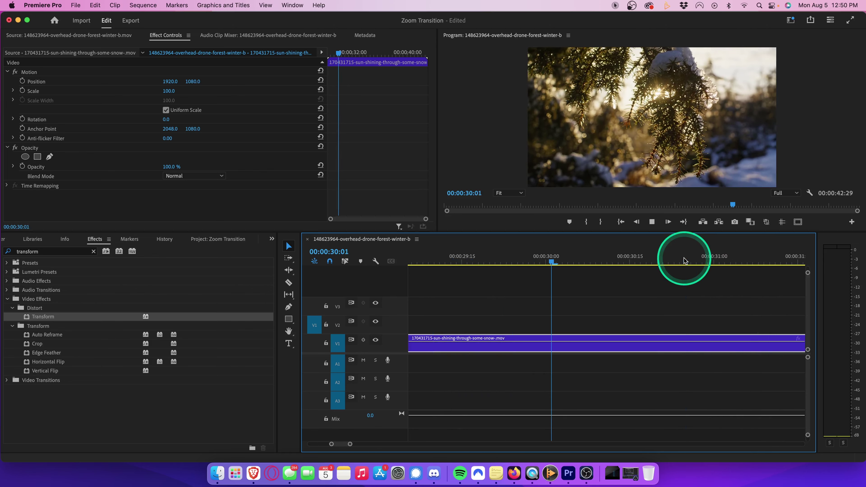
pyautogui.press('space')
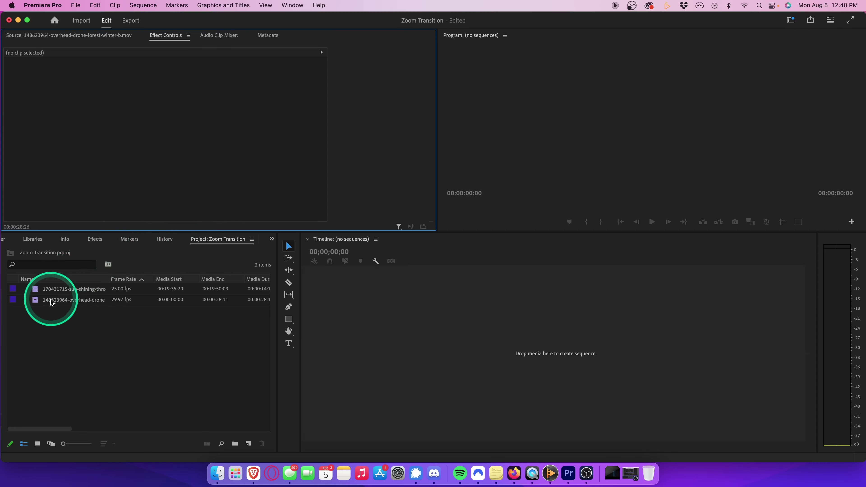
# Make a fresh sequence from the drone clip, append the sun-shining clip on V1, and preview the cut
pyautogui.moveTo(366, 332); pyautogui.dragTo(426, 332)
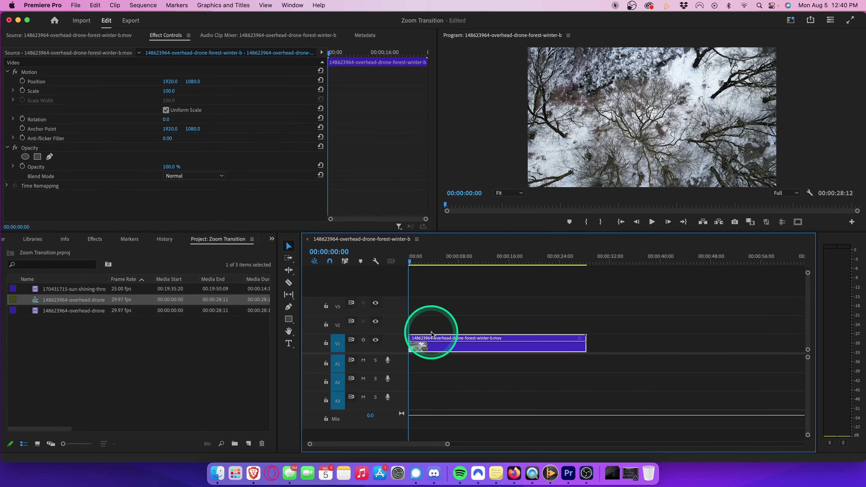
pyautogui.click(88, 289)
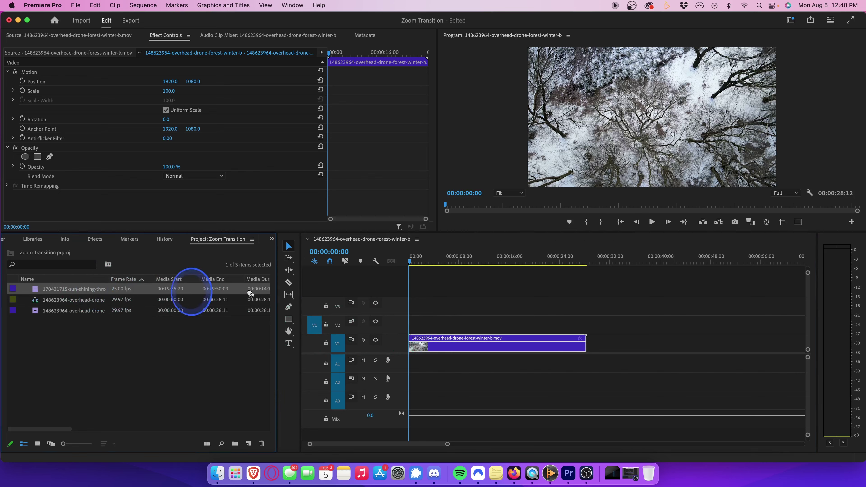
pyautogui.moveTo(250, 294); pyautogui.dragTo(592, 347)
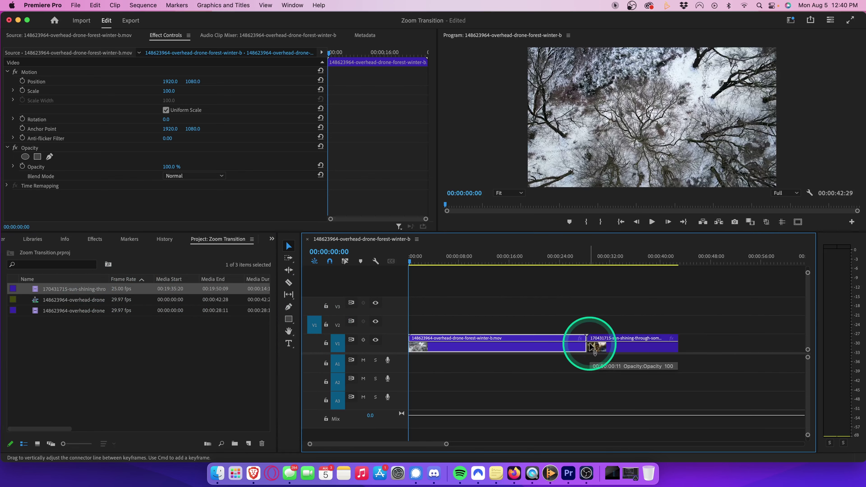
pyautogui.click(581, 262)
pyautogui.press('space')
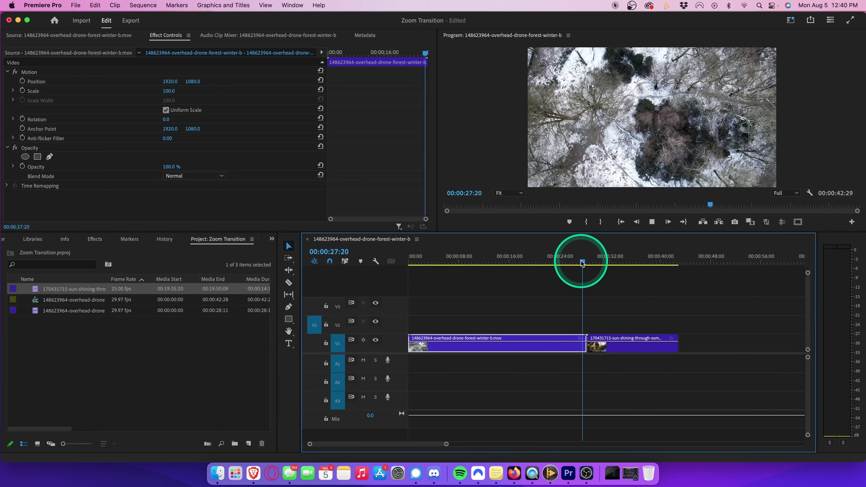
pyautogui.press('space')
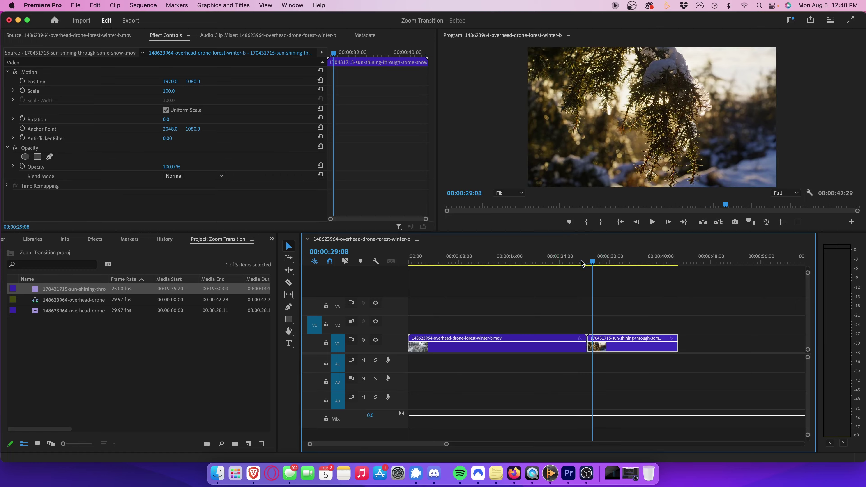
pyautogui.click(95, 239)
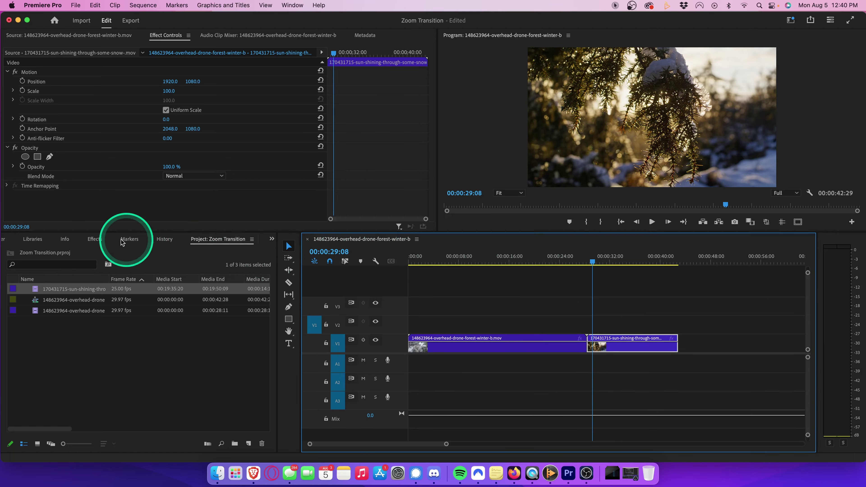
# Search 'transform' and apply Distort > Transform to both the drone and sun-shining clips on V1
pyautogui.click(76, 251)
pyautogui.write('transform')
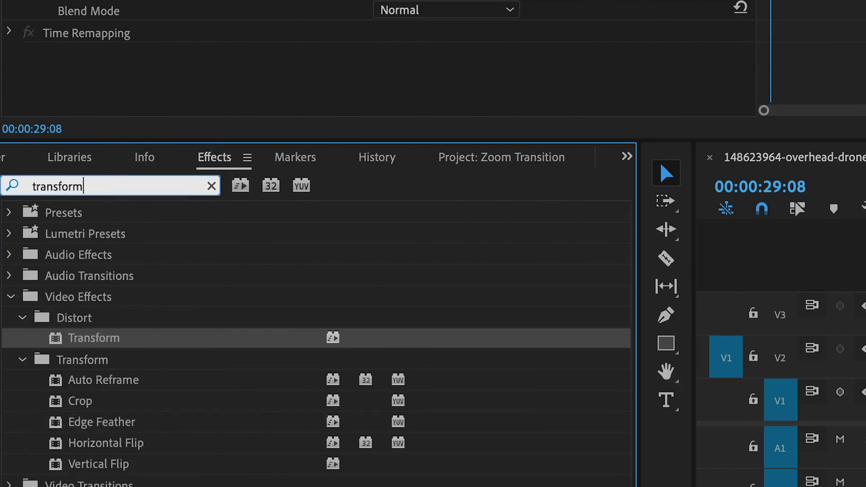
pyautogui.moveTo(97, 338); pyautogui.dragTo(779, 396)
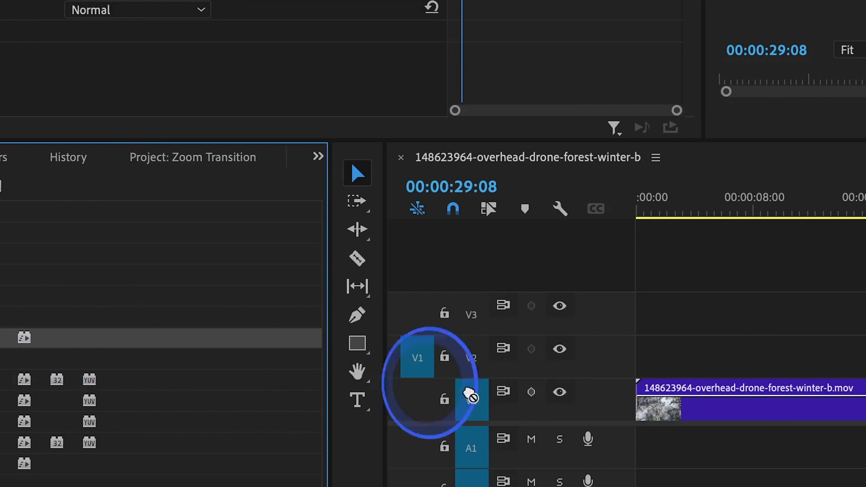
pyautogui.moveTo(471, 395); pyautogui.dragTo(473, 415)
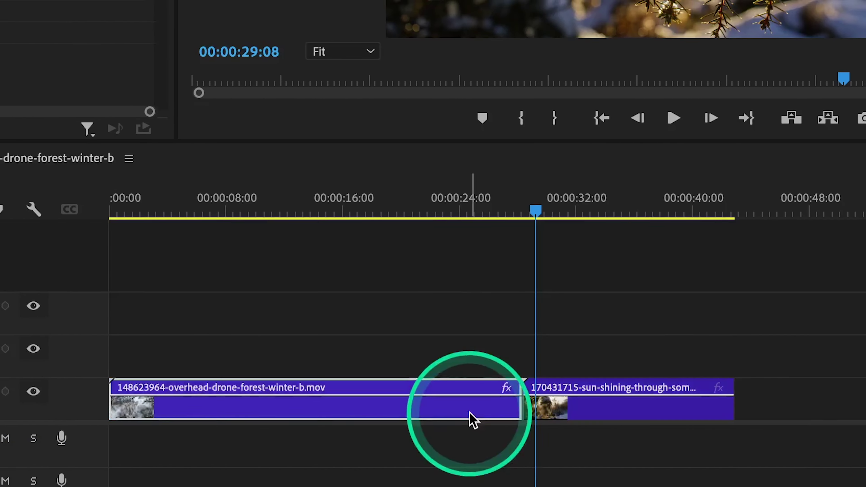
pyautogui.click(49, 319)
pyautogui.moveTo(122, 322); pyautogui.dragTo(626, 348)
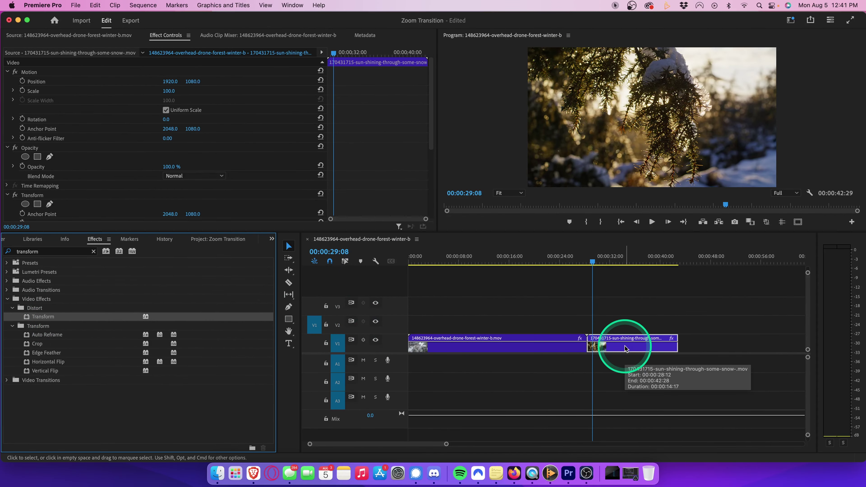
# Zoom the timeline in on the edit point with the playhead at 28:12
pyautogui.moveTo(445, 444); pyautogui.dragTo(387, 445)
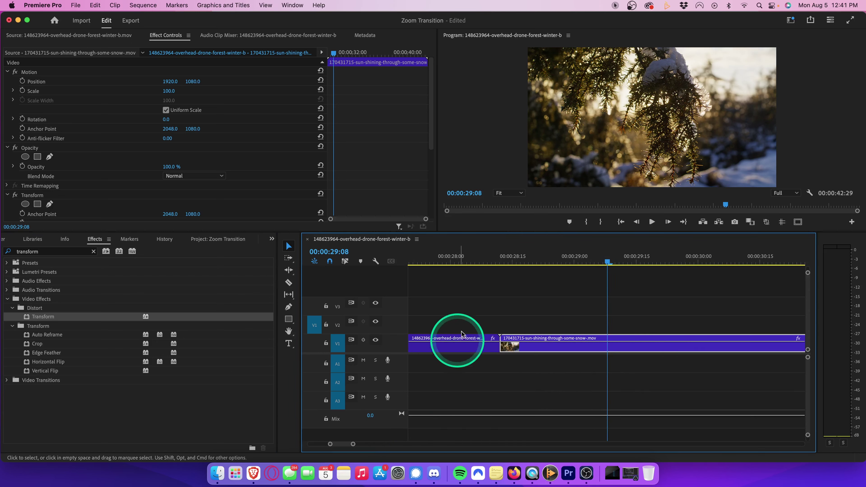
pyautogui.click(499, 262)
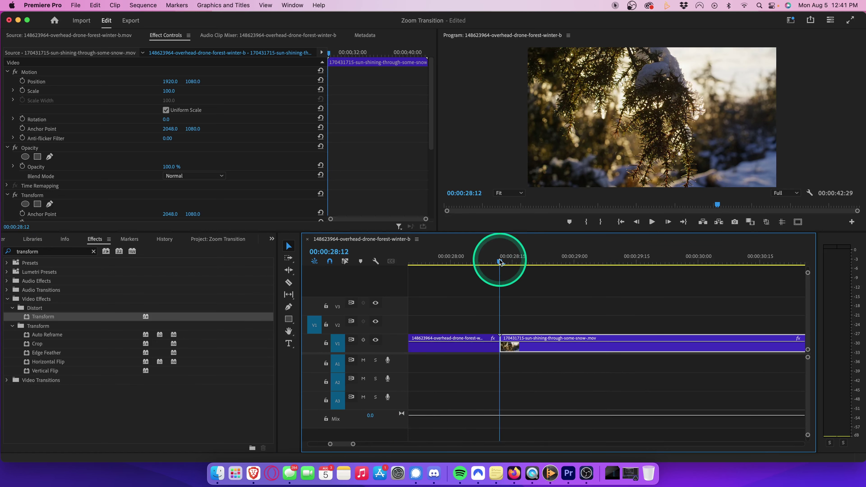
pyautogui.click(357, 442)
pyautogui.moveTo(353, 444); pyautogui.dragTo(340, 444)
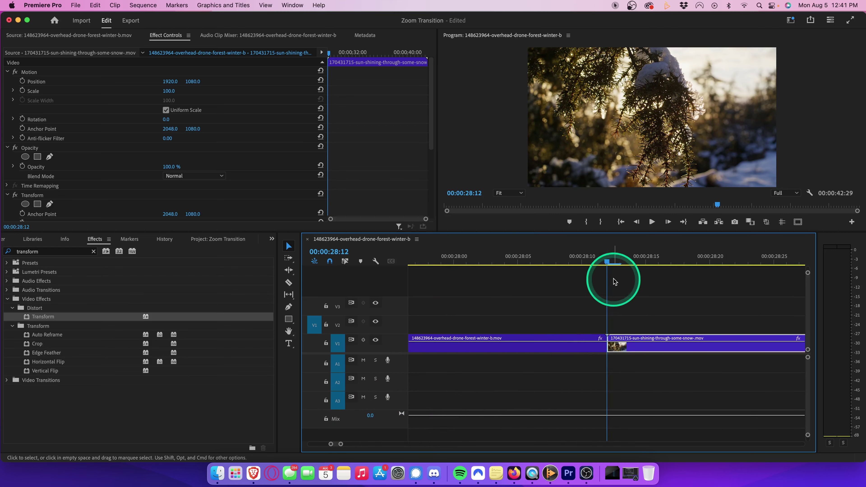
# Keyframe the drone clip's Transform Scale at 200 near its end and 100 at 28:06
pyautogui.press('Left')
pyautogui.click(580, 339)
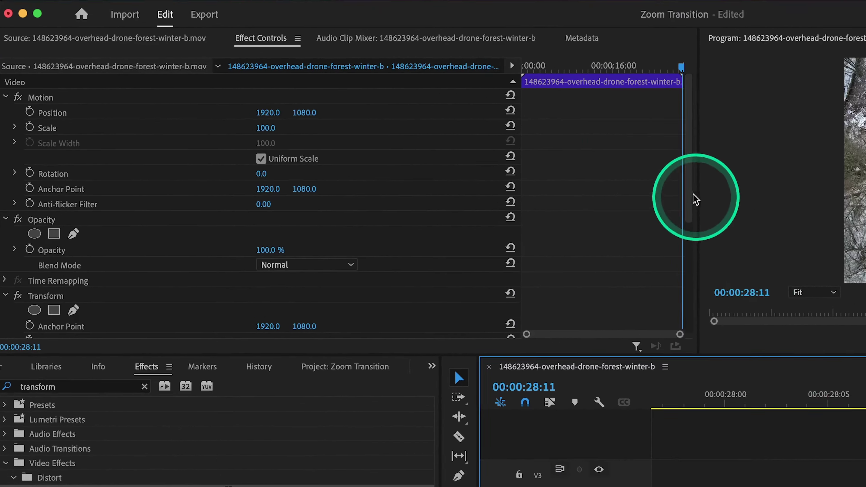
pyautogui.moveTo(430, 134); pyautogui.dragTo(429, 192)
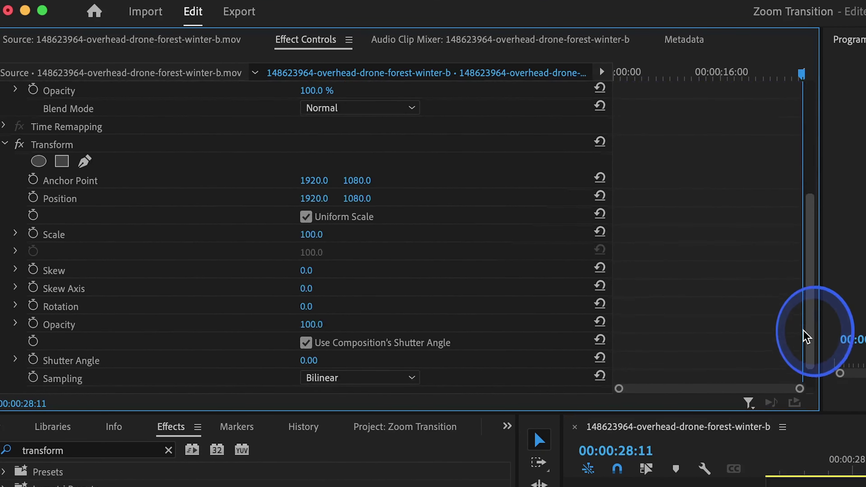
pyautogui.click(314, 234)
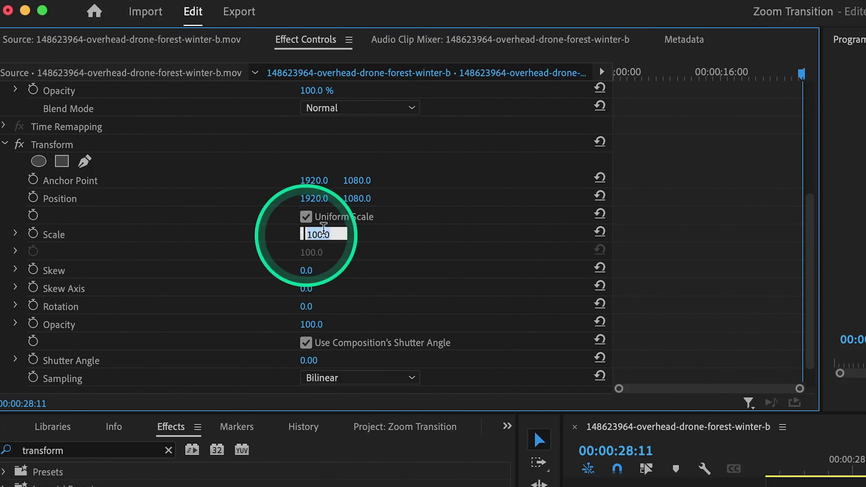
pyautogui.write('200')
pyautogui.press('Return')
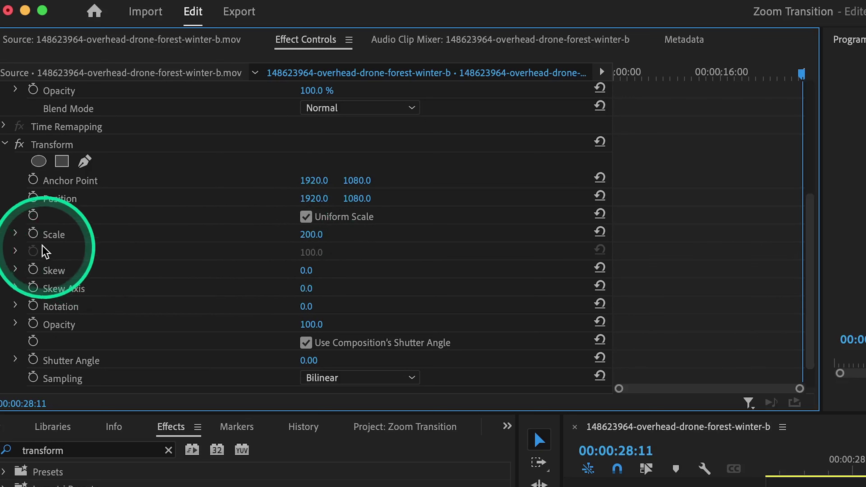
pyautogui.click(33, 234)
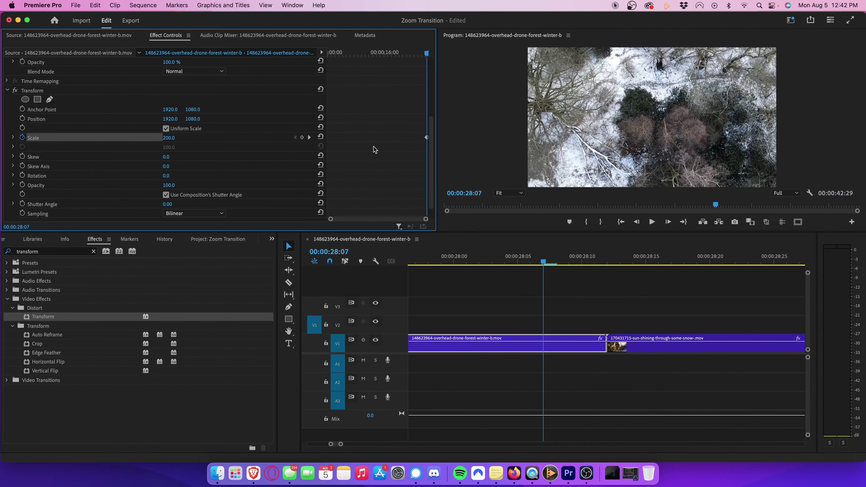
pyautogui.press('Left')
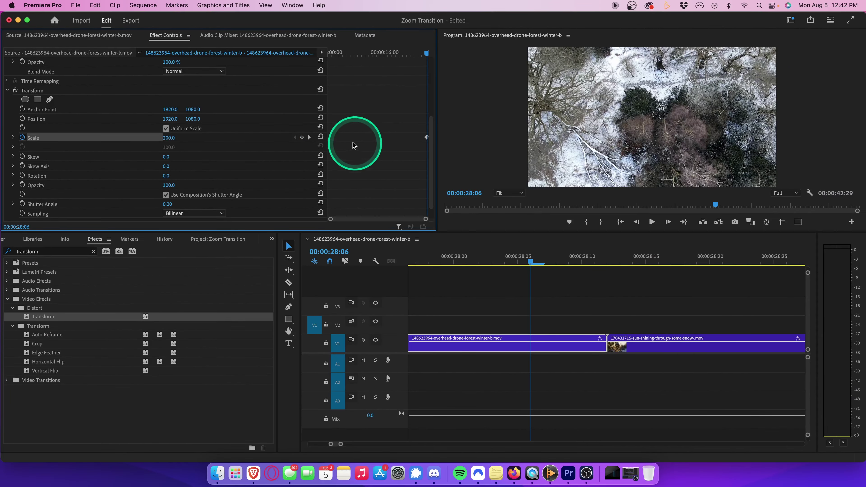
pyautogui.click(321, 137)
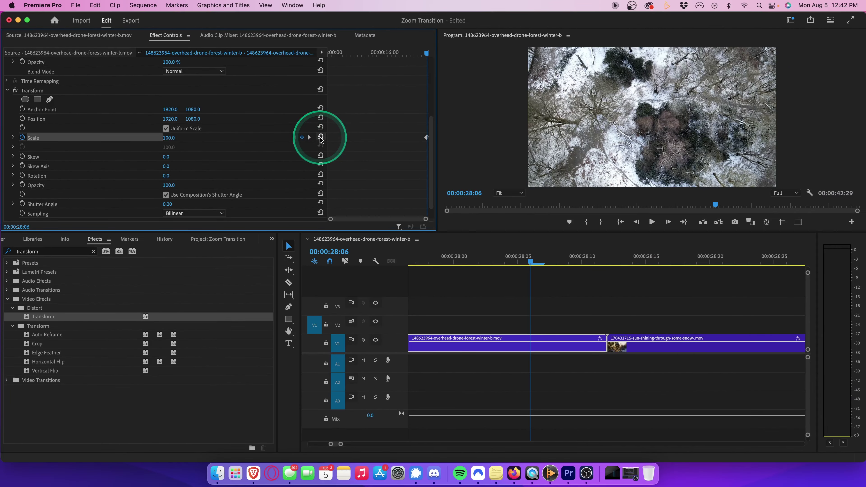
# Apply Ease Out to the first Scale keyframe, with Scale reaching 200 at 28:11
pyautogui.moveTo(425, 219); pyautogui.dragTo(394, 220)
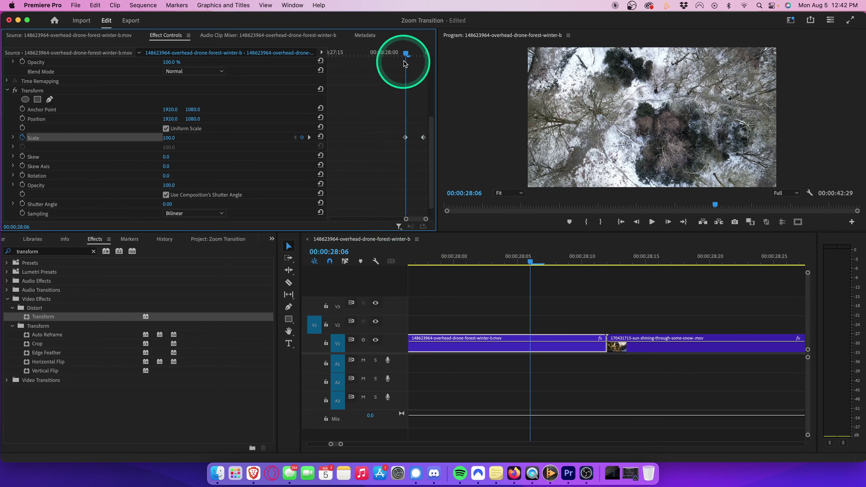
pyautogui.moveTo(405, 53); pyautogui.dragTo(424, 55)
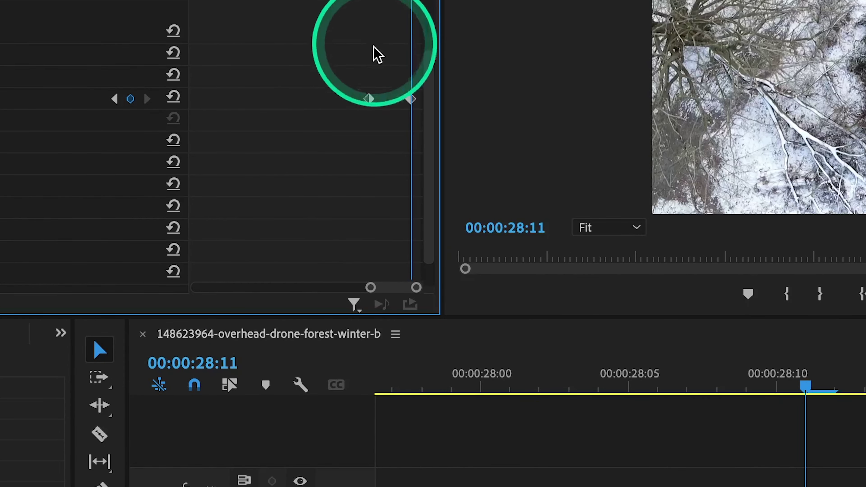
pyautogui.rightClick(405, 138)
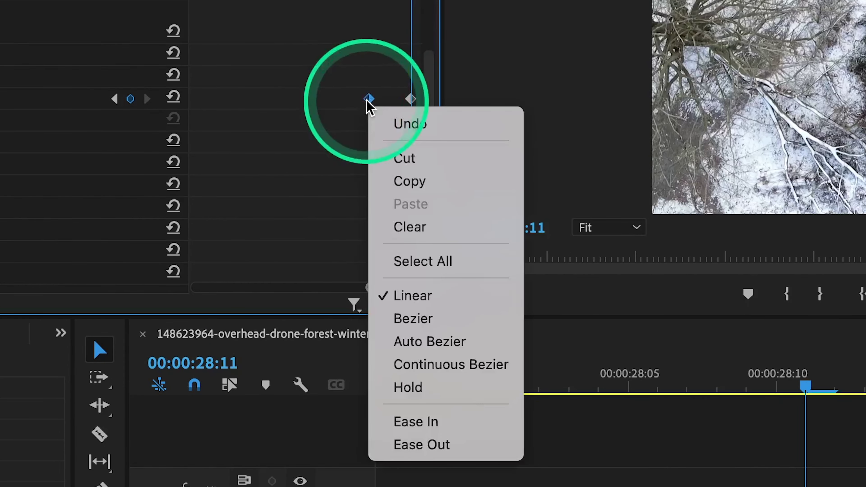
pyautogui.moveTo(459, 408); pyautogui.dragTo(474, 451)
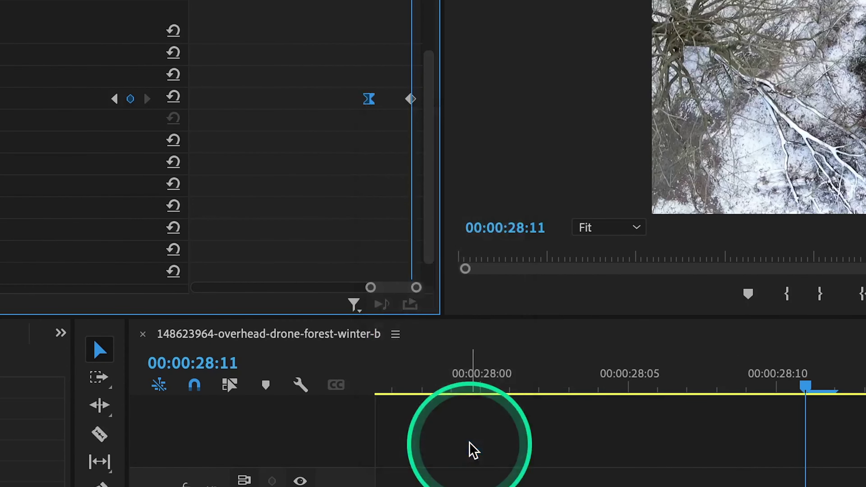
# Turn off Use Composition's Shutter Angle and set the Shutter Angle to 360
pyautogui.click(370, 287)
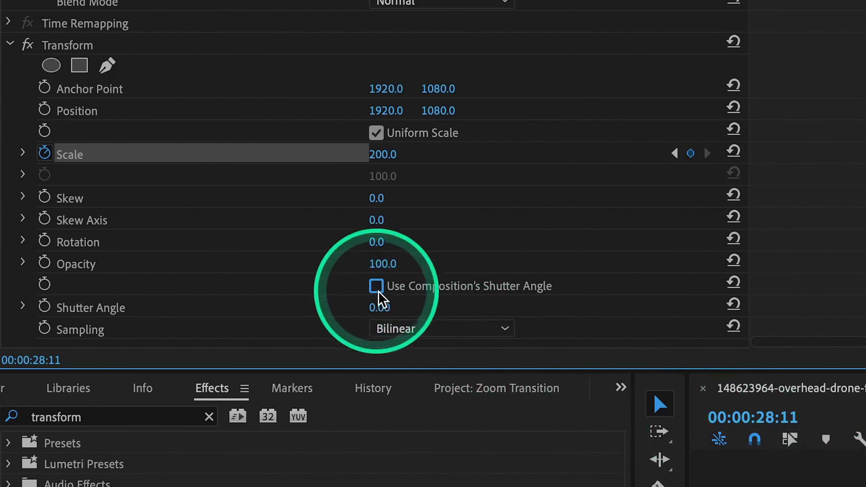
pyautogui.click(396, 306)
pyautogui.write('360')
pyautogui.press('Return')
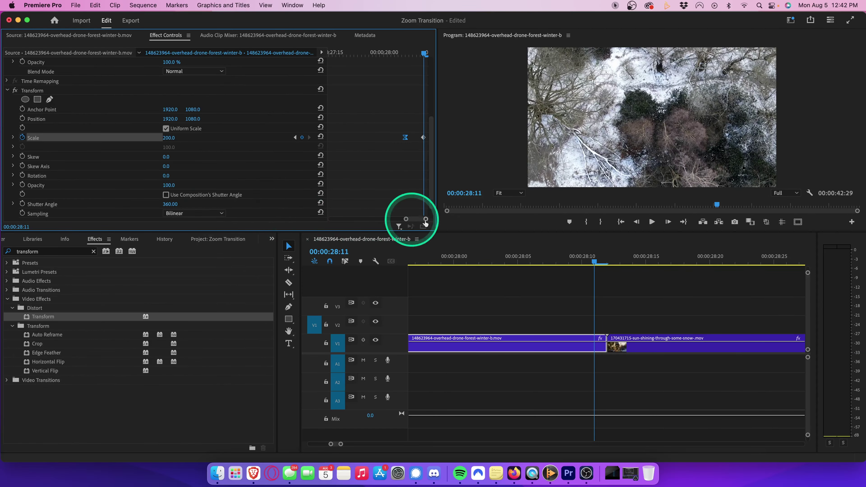
# Keyframe the sun clip's Transform Scale at 200 on its first frame and 100 at 28:17
pyautogui.click(592, 268)
pyautogui.moveTo(592, 268); pyautogui.dragTo(609, 266)
pyautogui.click(612, 343)
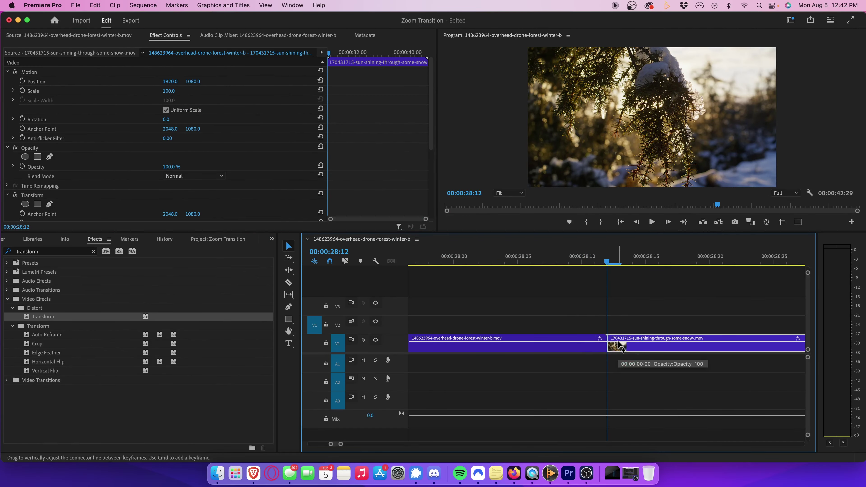
pyautogui.moveTo(433, 120); pyautogui.dragTo(429, 184)
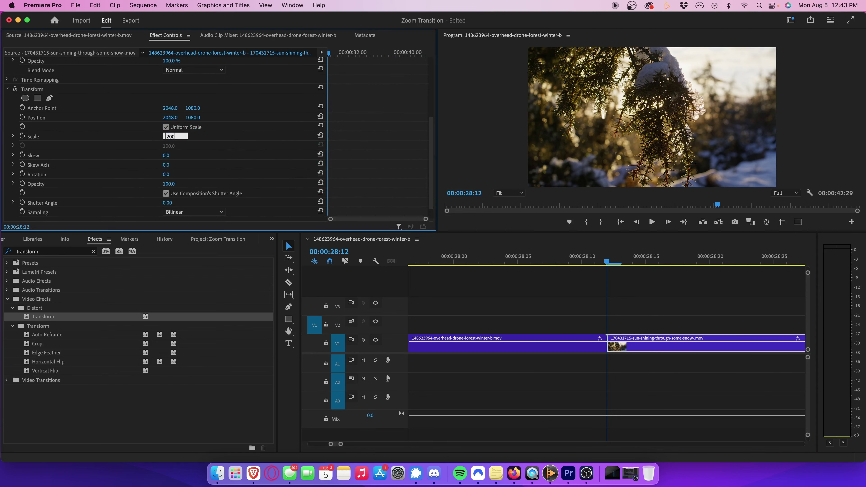
pyautogui.press('Return')
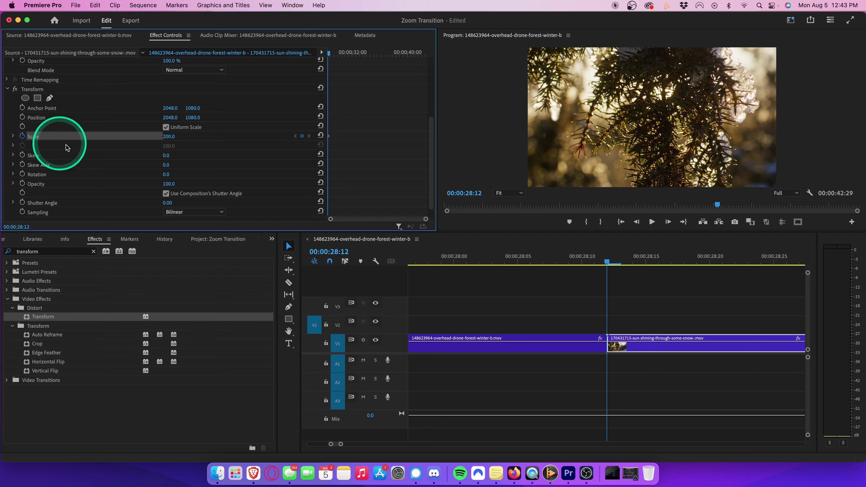
pyautogui.press('Right')
pyautogui.press('Right')
pyautogui.press('Right')
pyautogui.press('Right')
pyautogui.press('Right')
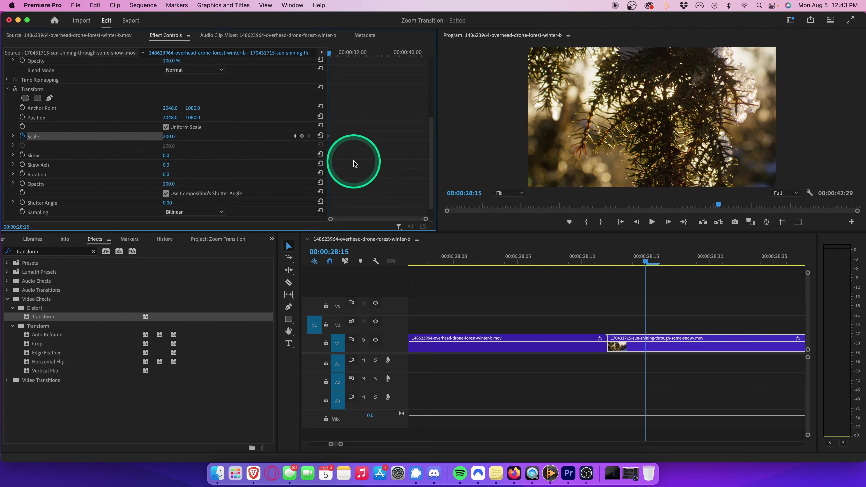
pyautogui.click(321, 135)
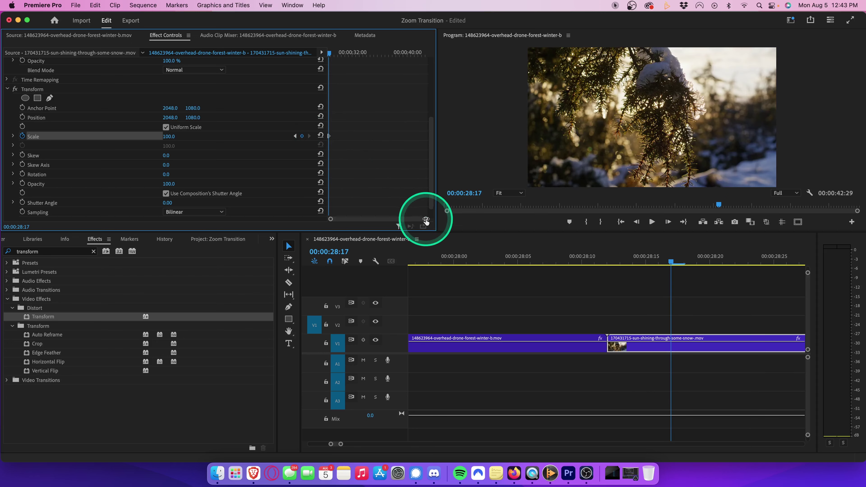
# Give the 28:17 Scale keyframe Auto Bezier interpolation and turn off Use Composition's Shutter Angle
pyautogui.moveTo(425, 219); pyautogui.dragTo(389, 223)
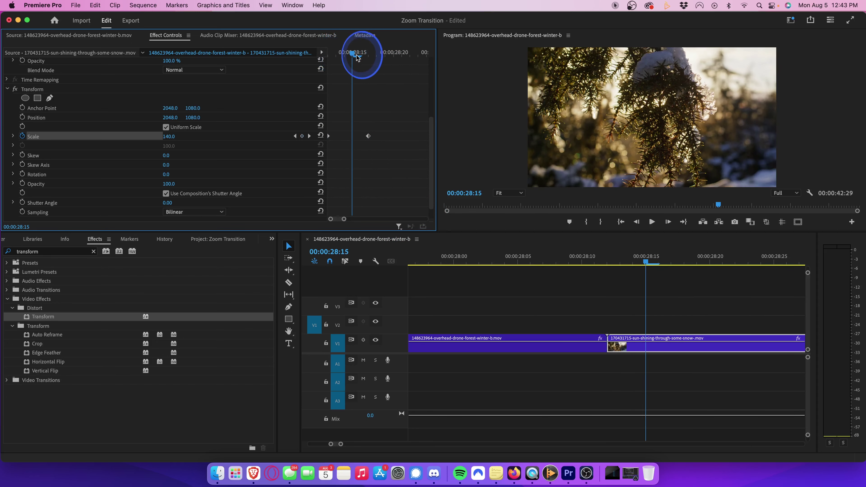
pyautogui.click(363, 114)
pyautogui.rightClick(368, 137)
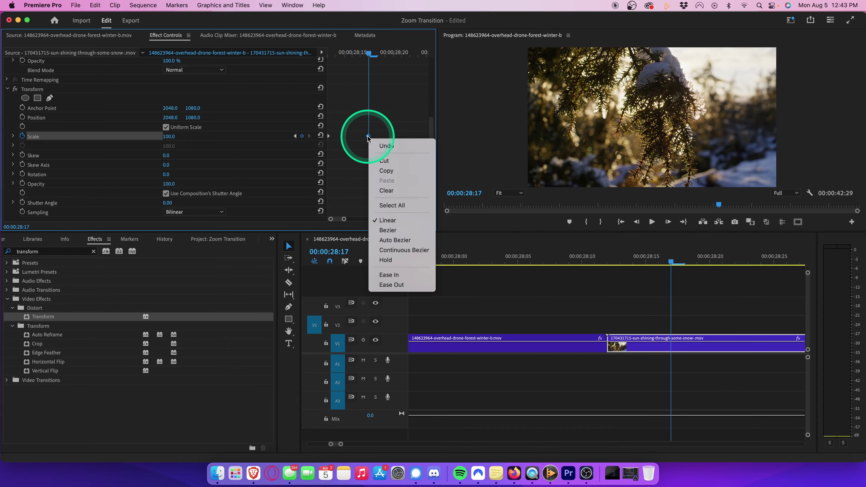
pyautogui.click(404, 241)
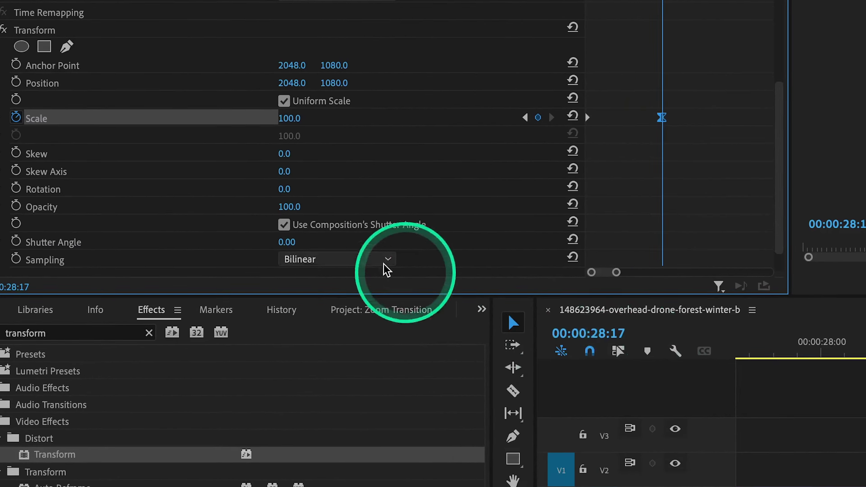
pyautogui.click(429, 265)
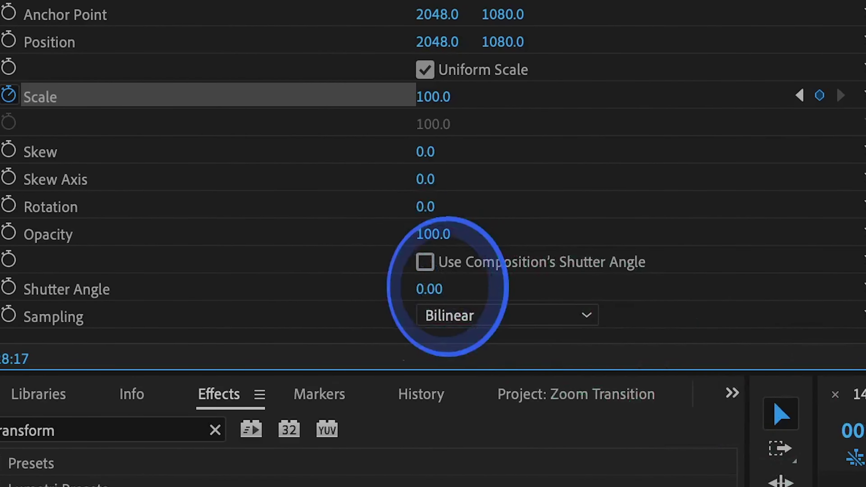
pyautogui.click(428, 287)
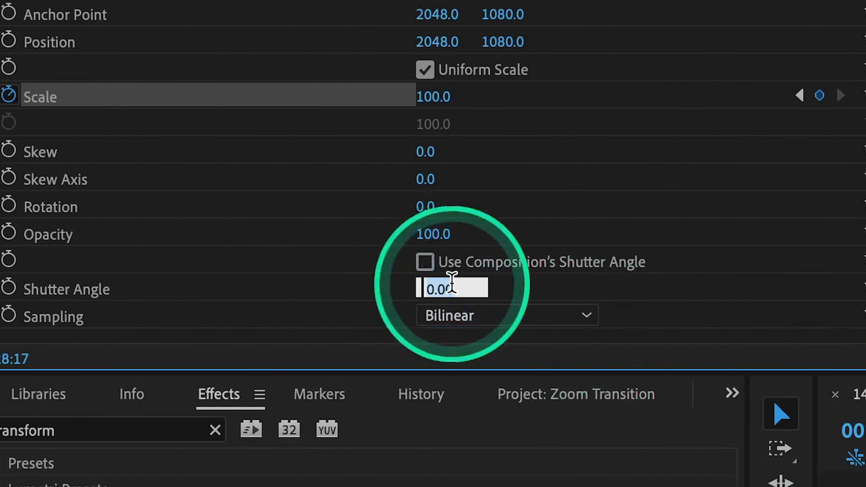
# Zoom the timeline in around the cut between the two clips
pyautogui.press('=')
pyautogui.press('=')
pyautogui.press('=')
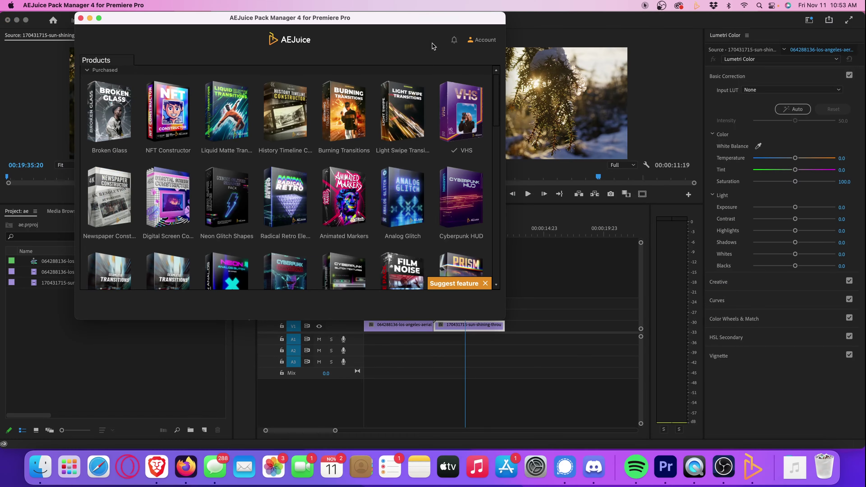
# Open the Seamless Transitions (Legacy) pack from the Products grid
pyautogui.scroll(-5, 306, 145)
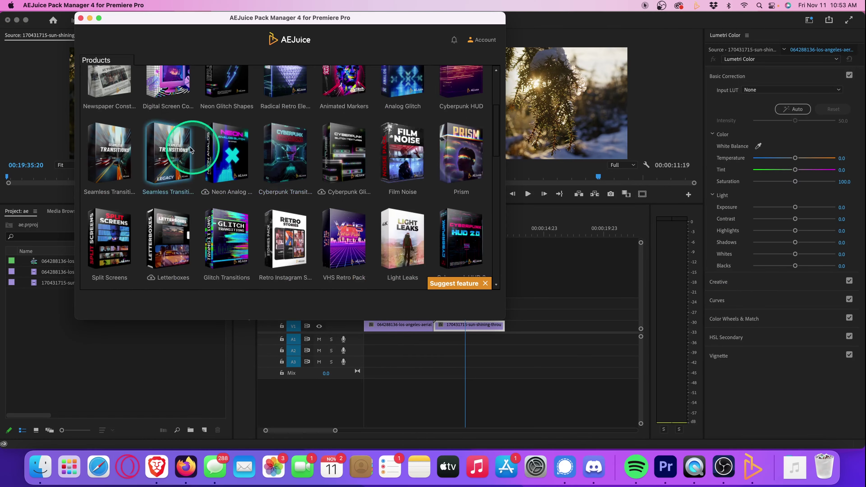
pyautogui.click(170, 152)
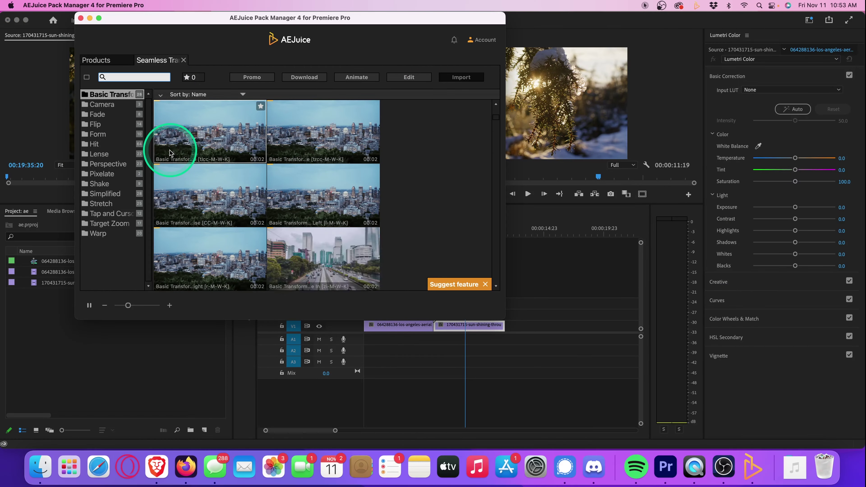